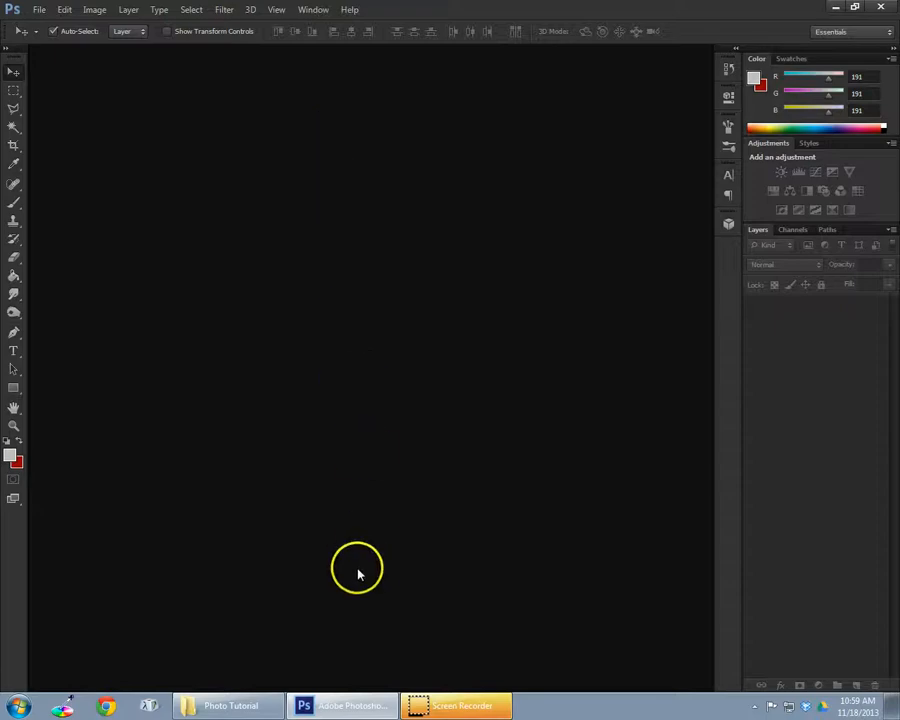
# Step: Open the Track & Field Image photo from the Photo Tutorial folder in Photoshop
pyautogui.click(230, 705)
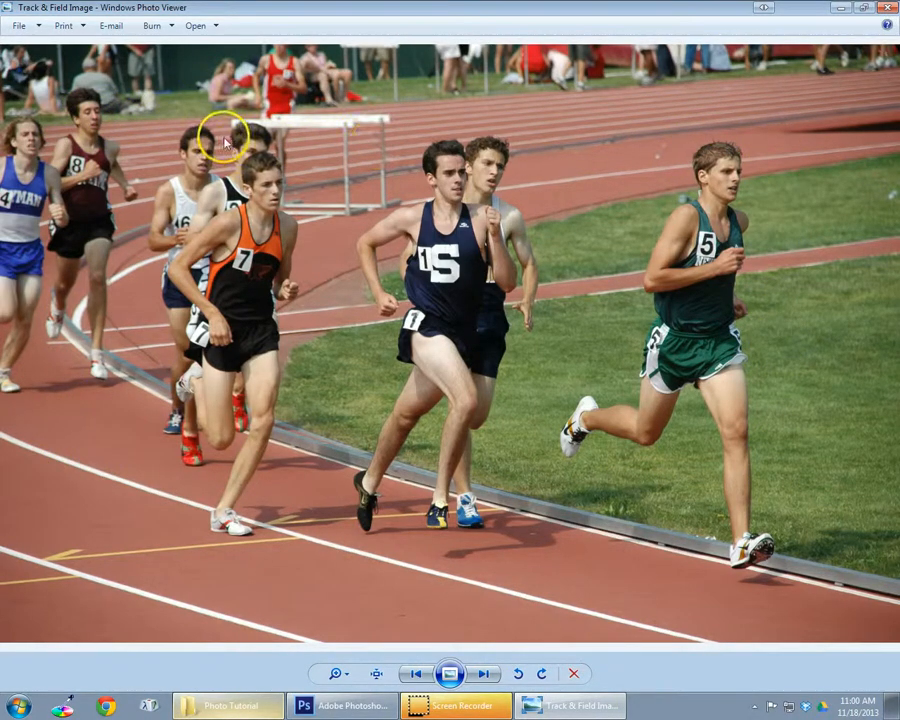
pyautogui.click(884, 8)
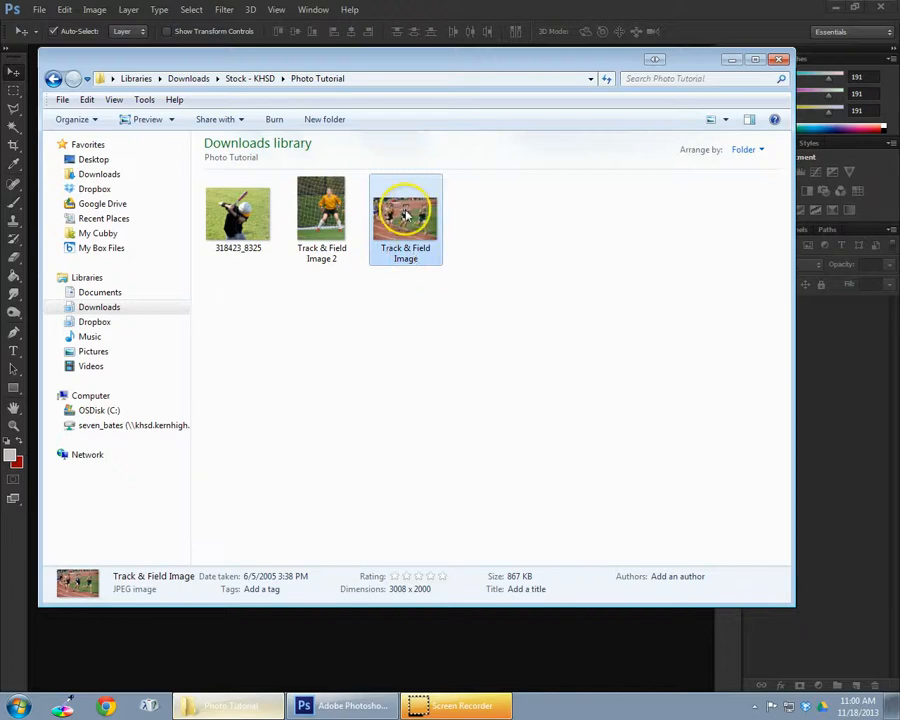
pyautogui.rightClick(403, 211)
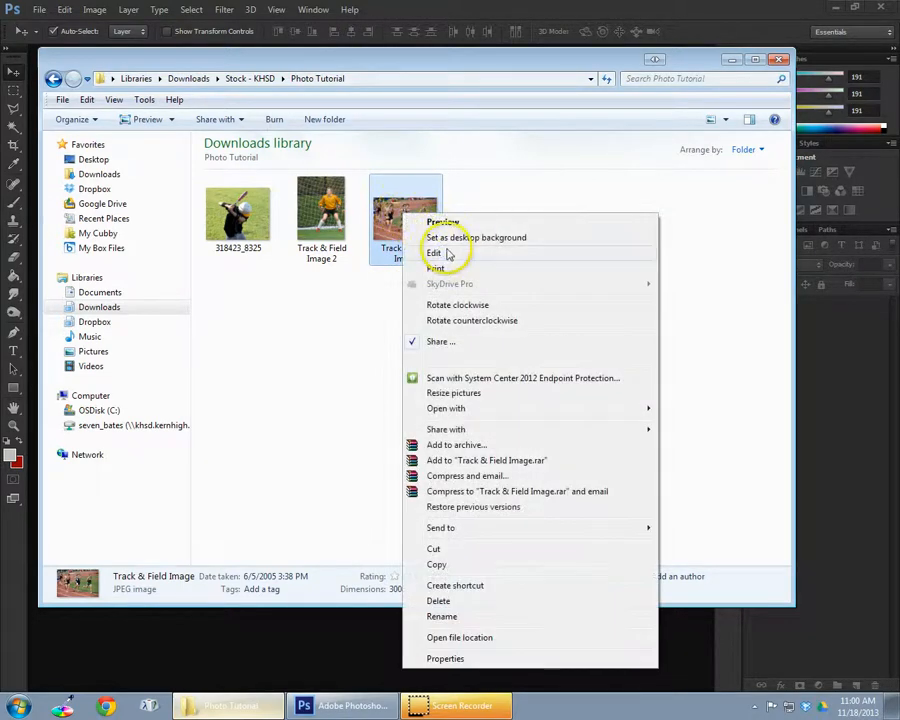
pyautogui.moveTo(570, 408)
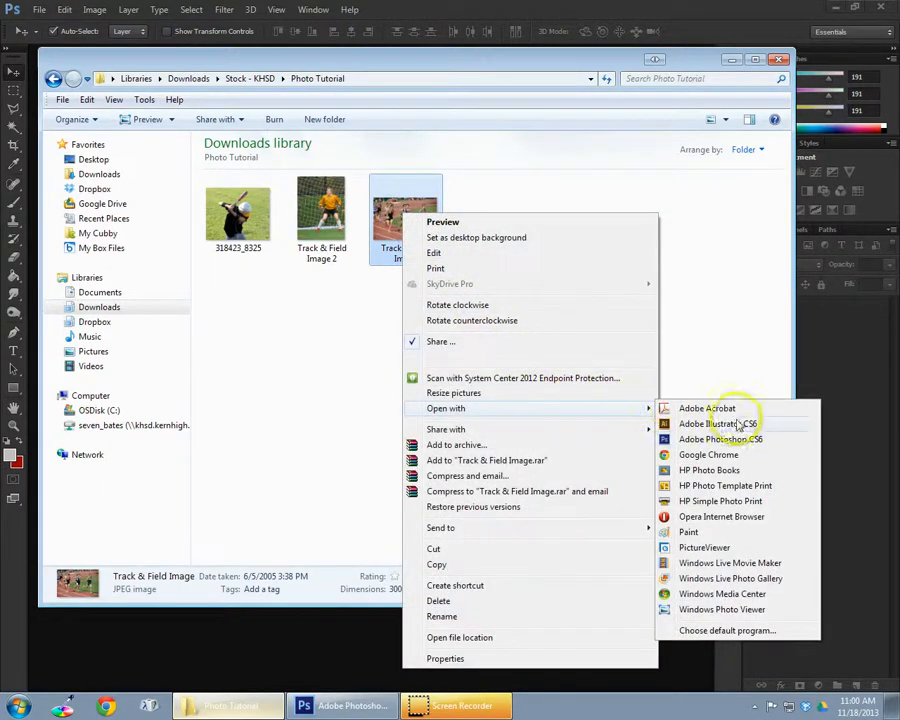
pyautogui.moveTo(381, 211); pyautogui.dragTo(369, 640)
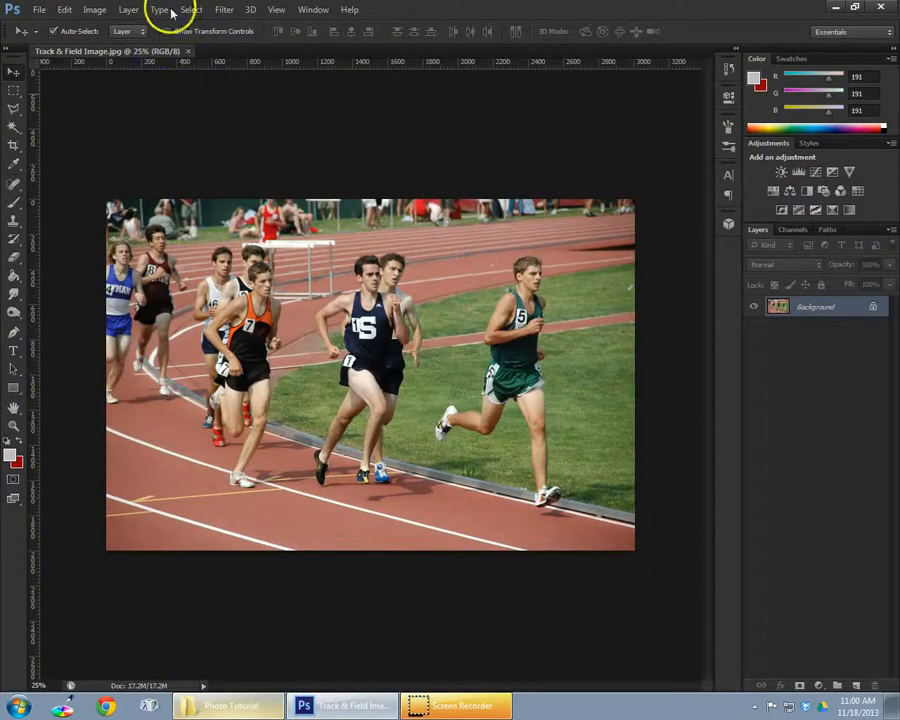
# Step: Resize the photo to 710 pixels wide with proportions constrained and view it at 100%
pyautogui.click(126, 11)
pyautogui.moveTo(100, 10)
pyautogui.click(100, 111)
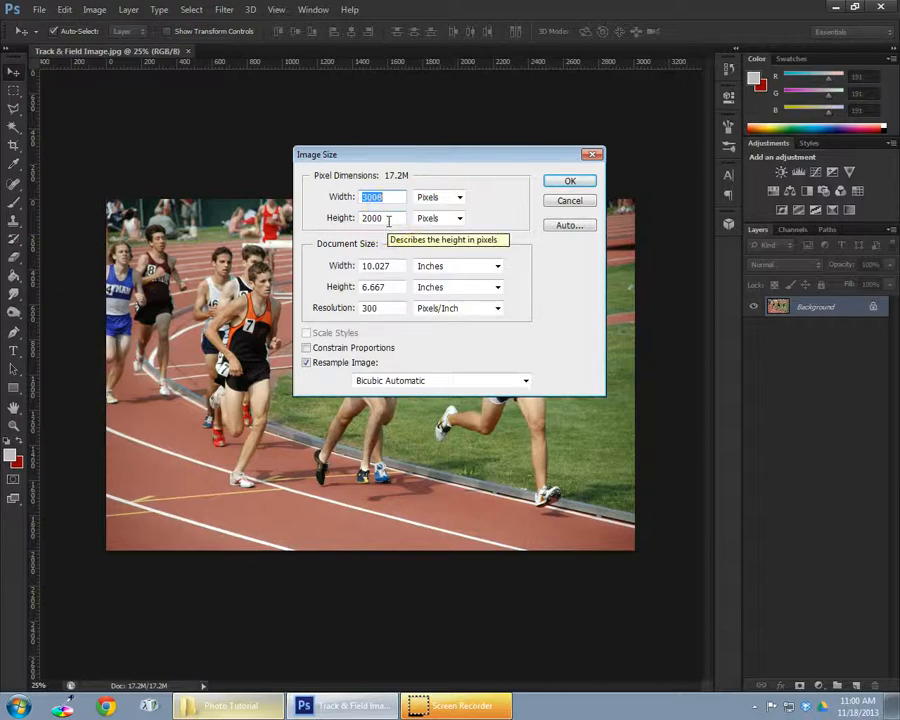
pyautogui.write('710')
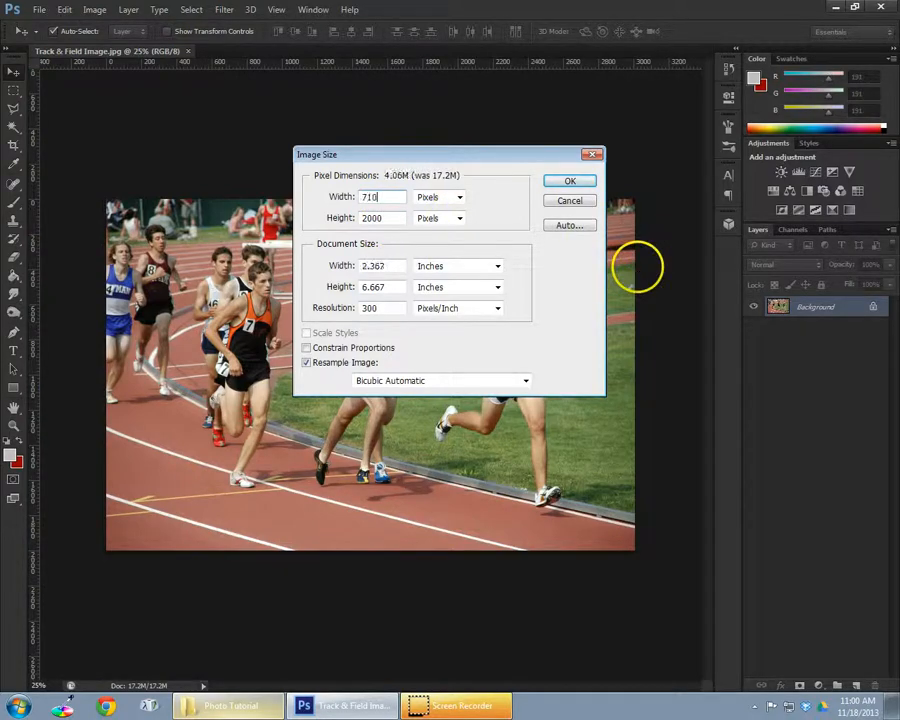
pyautogui.click(332, 348)
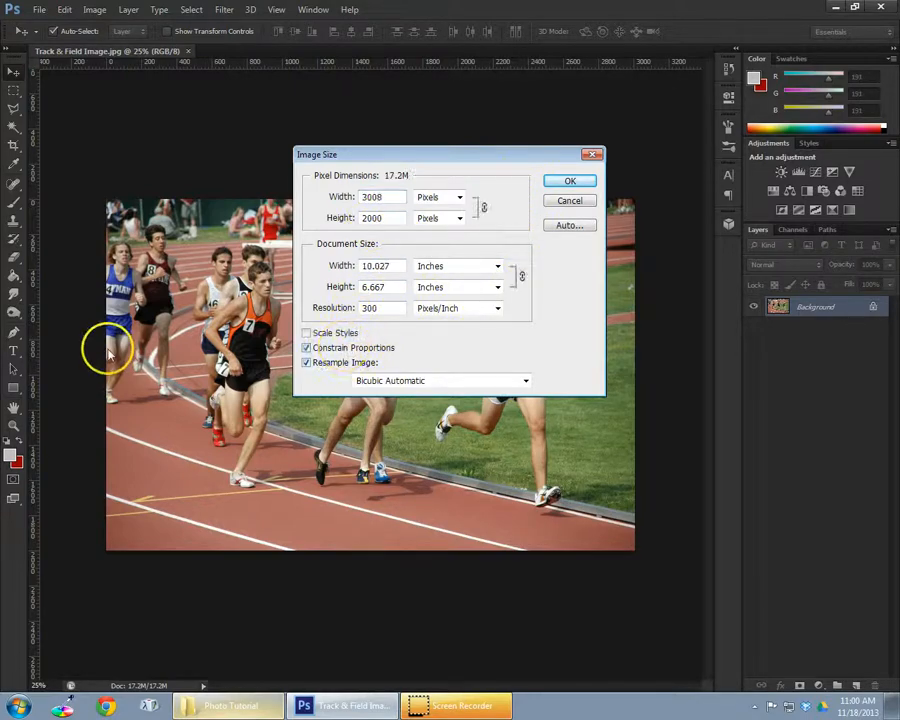
pyautogui.moveTo(397, 197); pyautogui.dragTo(210, 195)
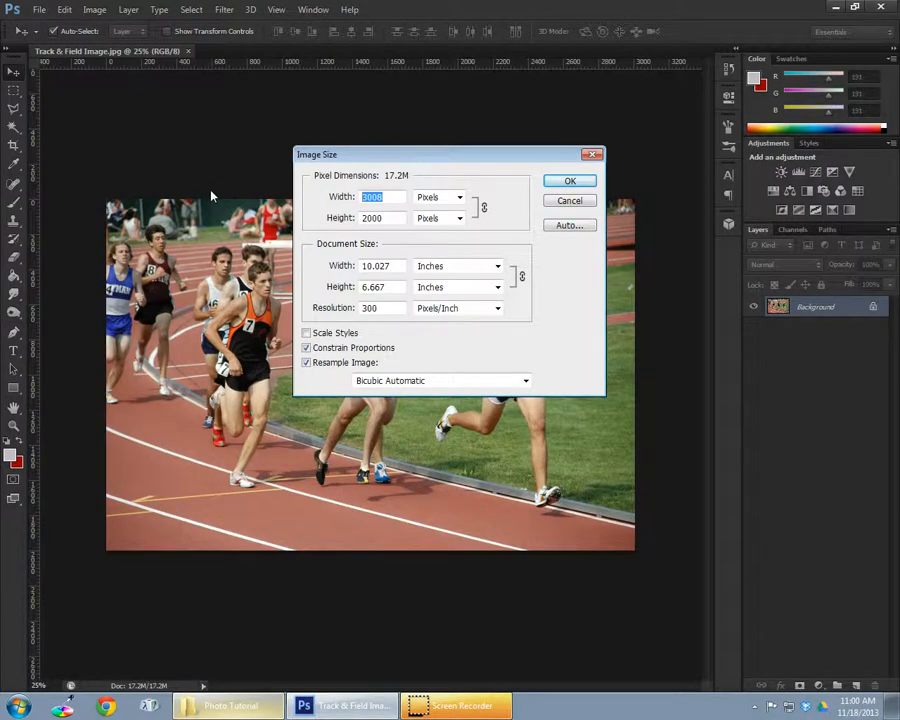
pyautogui.write('710')
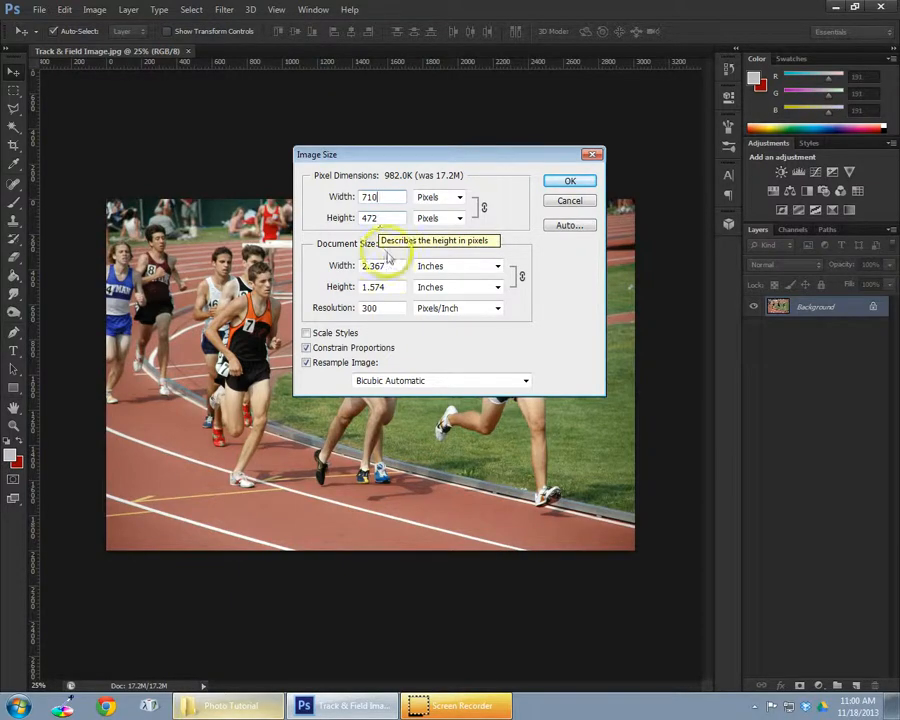
pyautogui.click(566, 199)
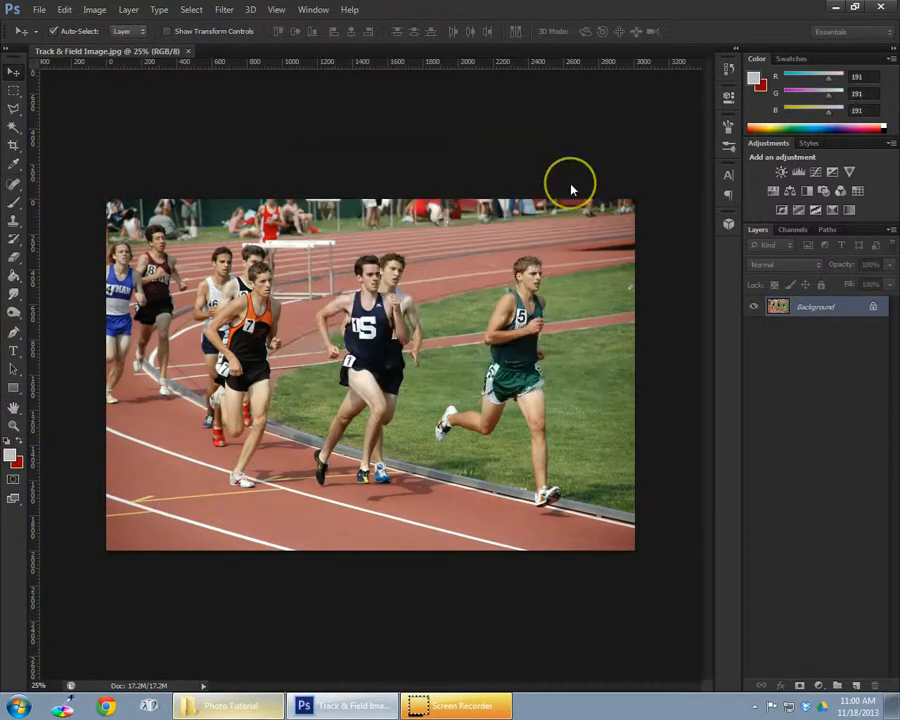
pyautogui.doubleClick(14, 428)
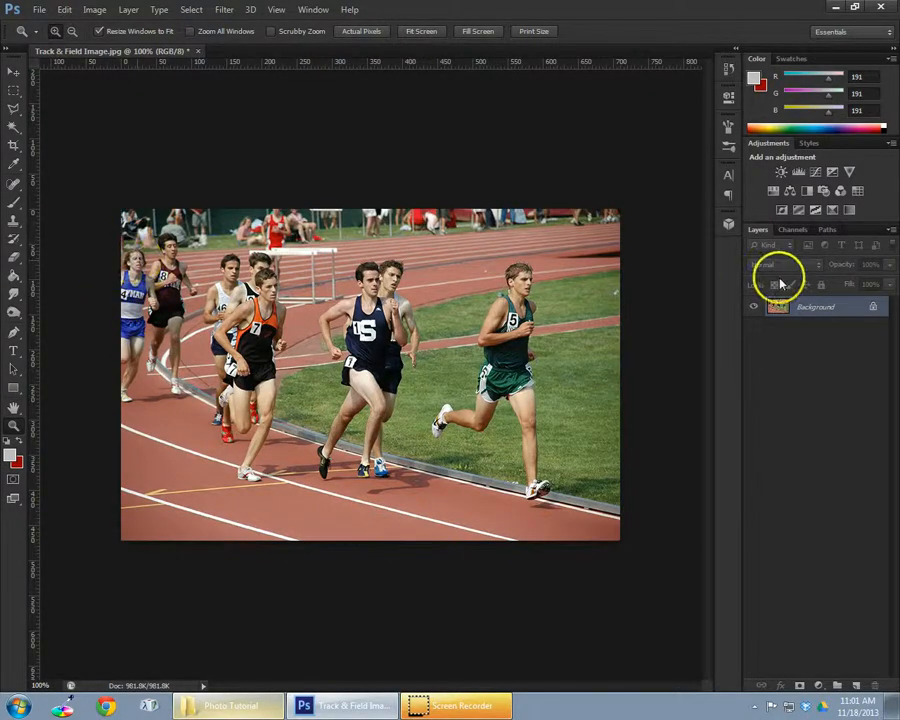
# Step: Try to reduce the canvas height to 300 pixels with a centered anchor, accepting the clipping, and undo it
pyautogui.click(95, 10)
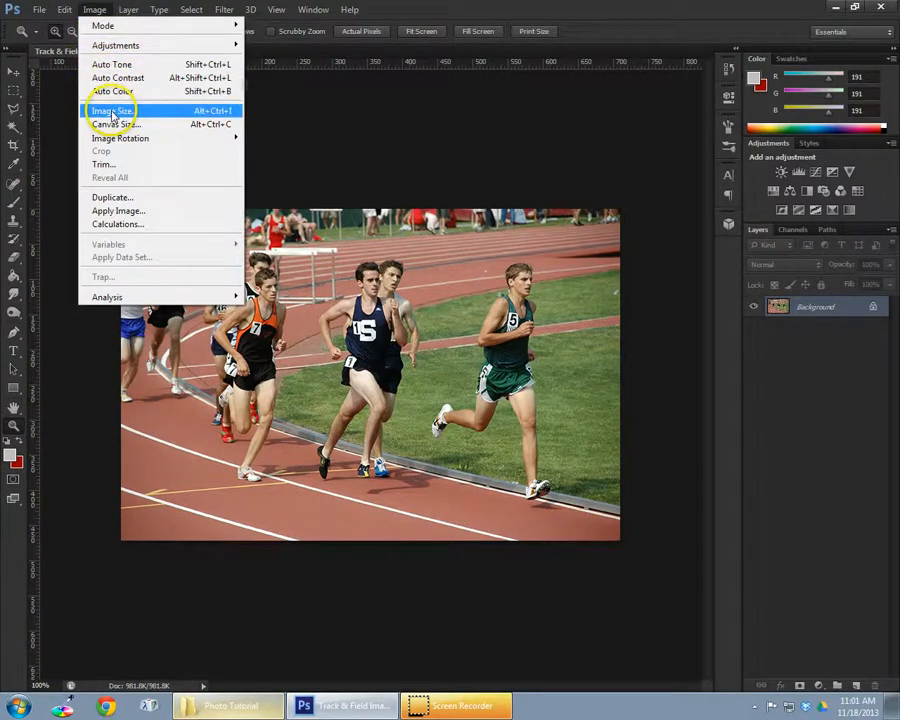
pyautogui.click(15, 74)
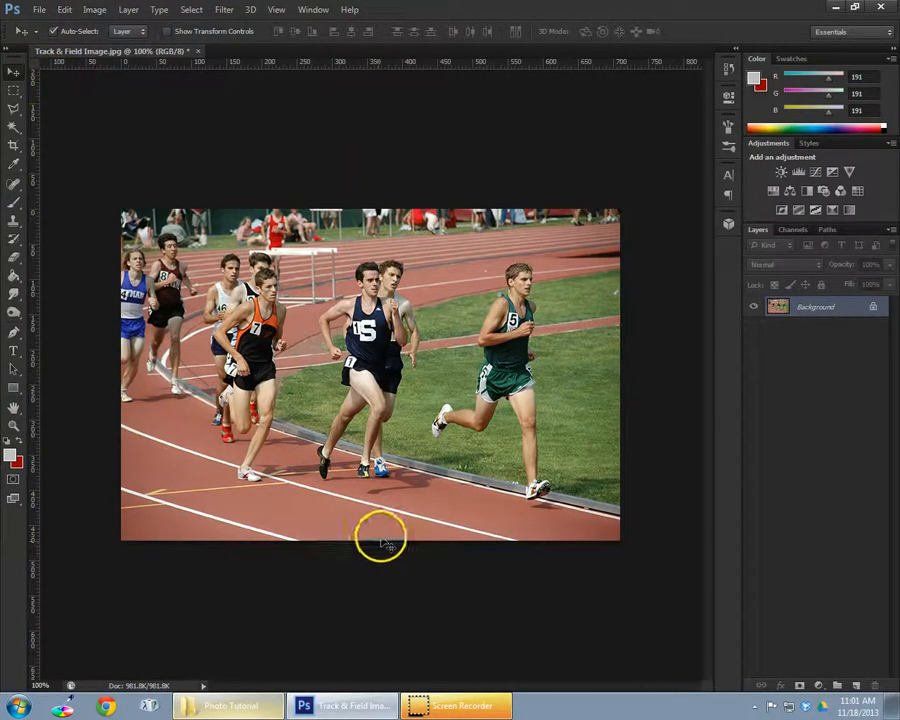
pyautogui.click(96, 10)
pyautogui.click(118, 125)
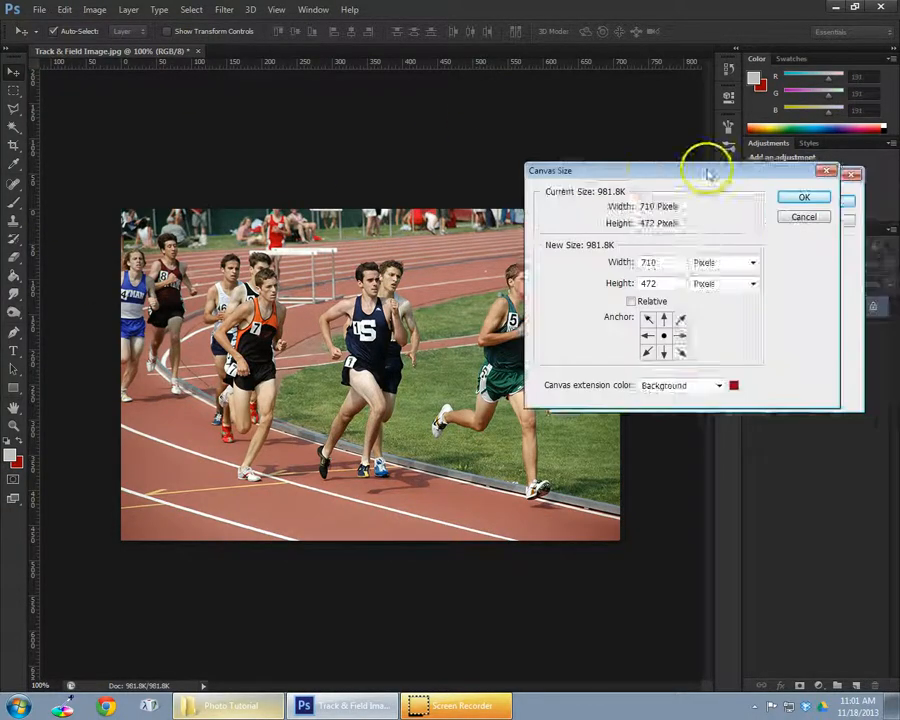
pyautogui.moveTo(707, 171); pyautogui.dragTo(462, 215)
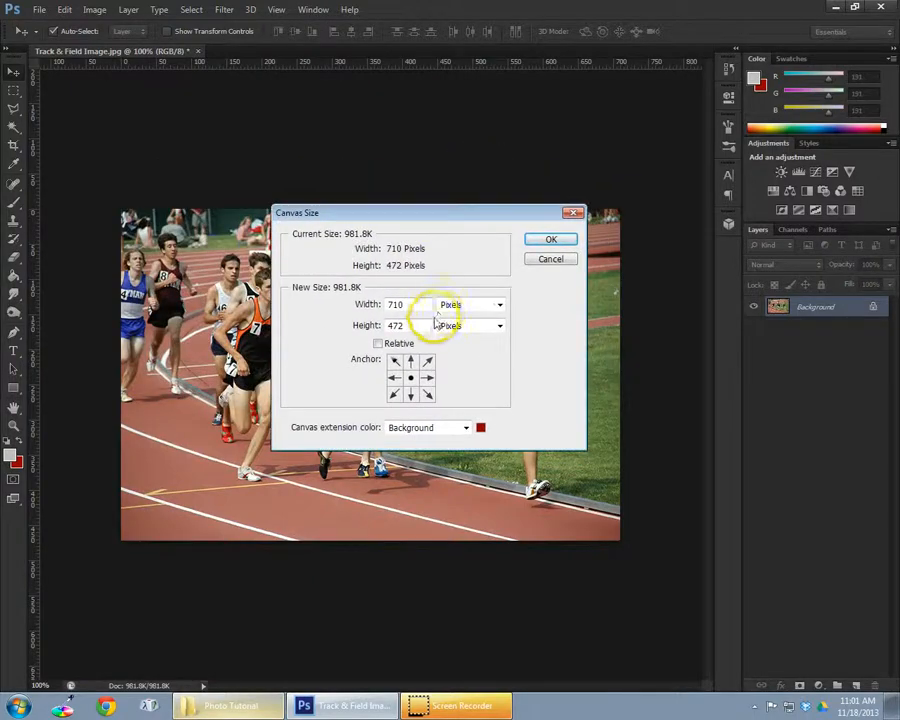
pyautogui.doubleClick(400, 325)
pyautogui.write('300')
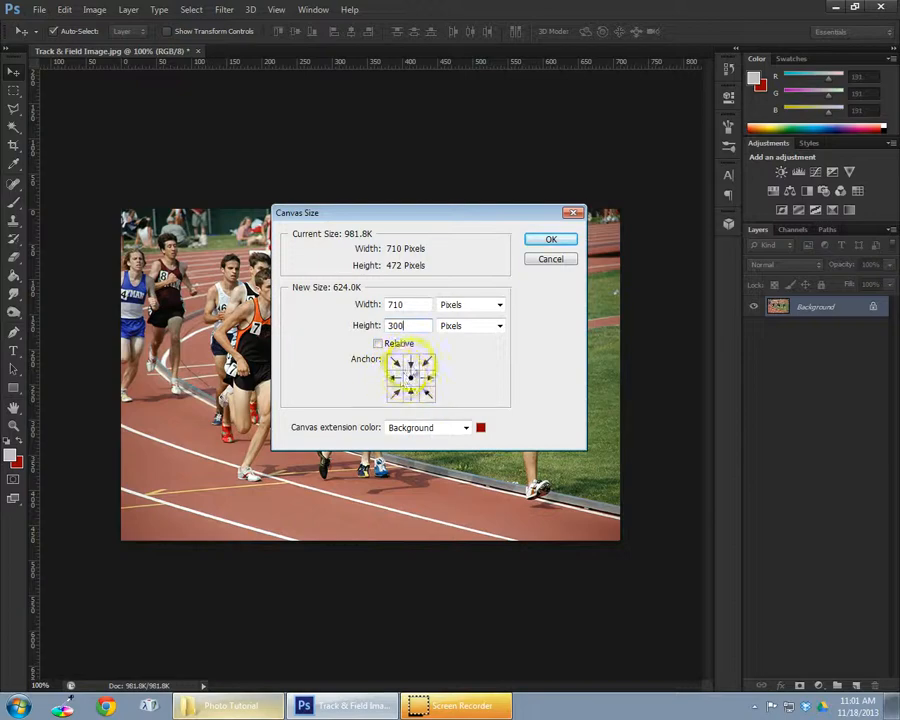
pyautogui.click(396, 378)
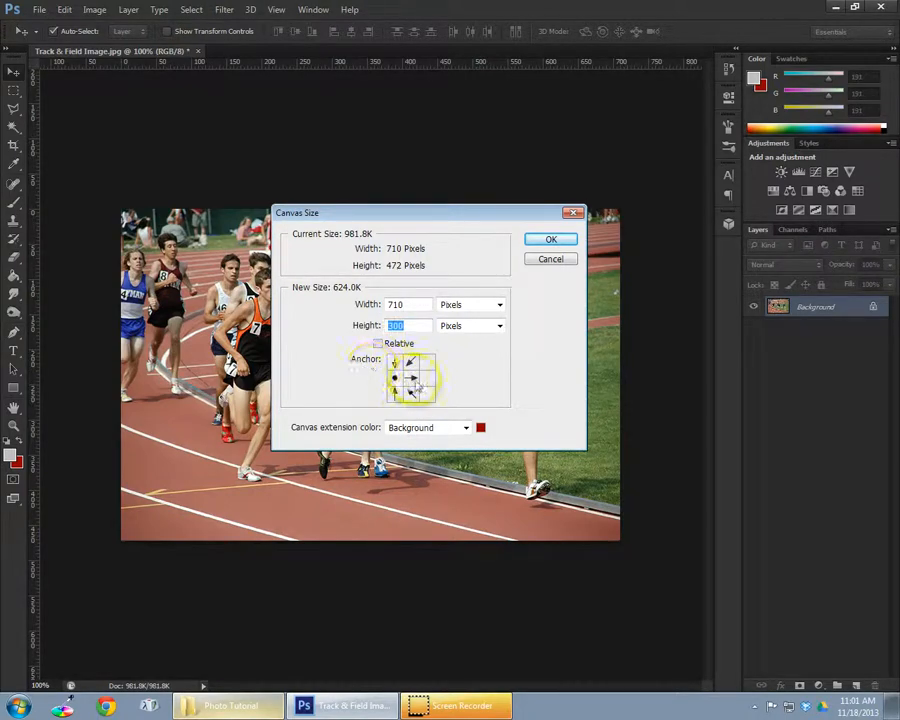
pyautogui.click(427, 379)
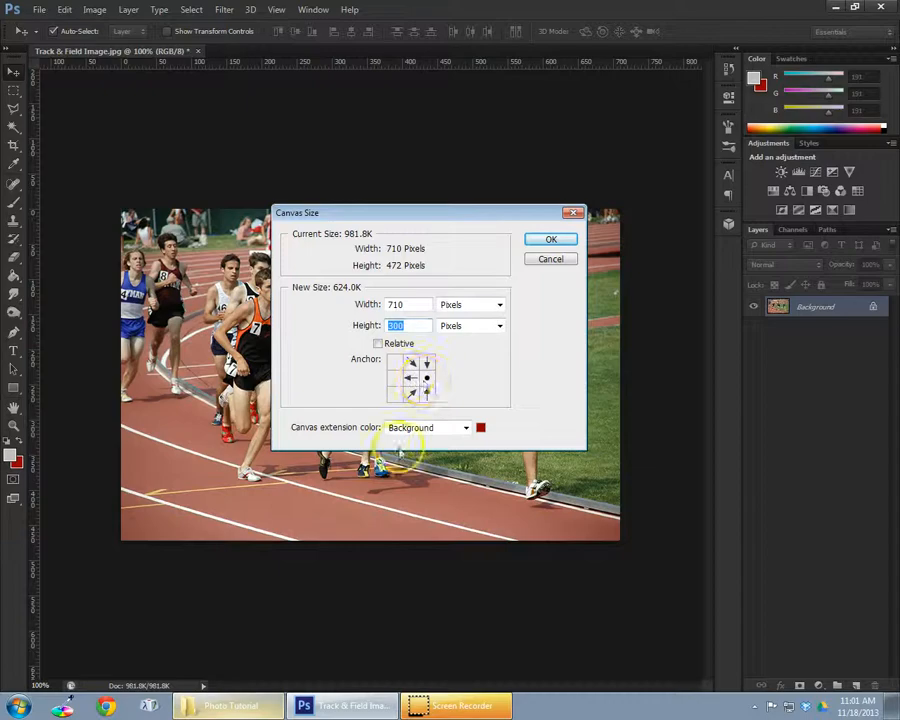
pyautogui.click(411, 378)
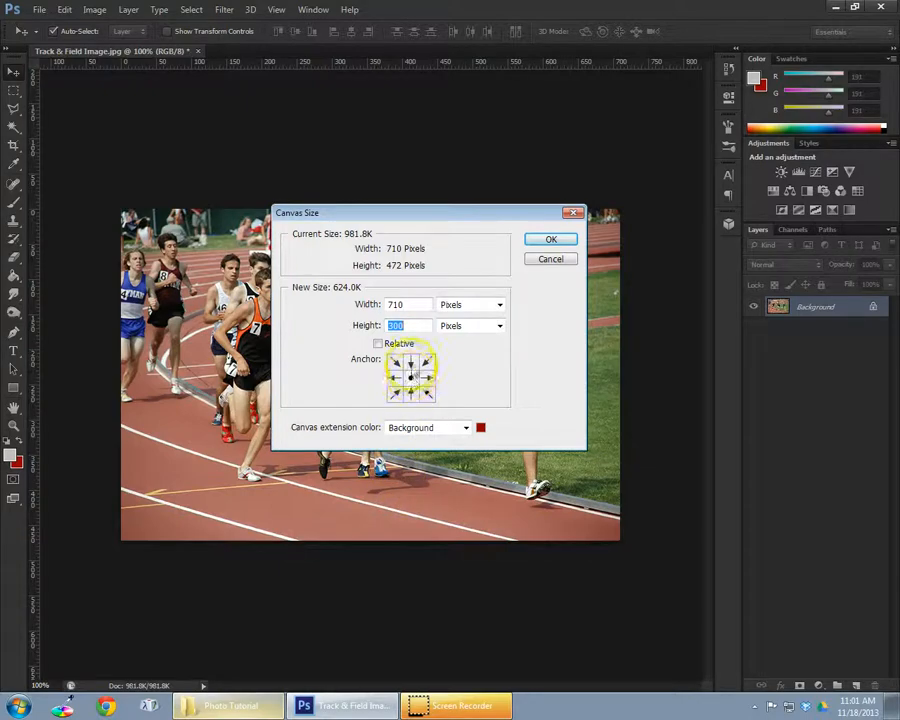
pyautogui.click(550, 239)
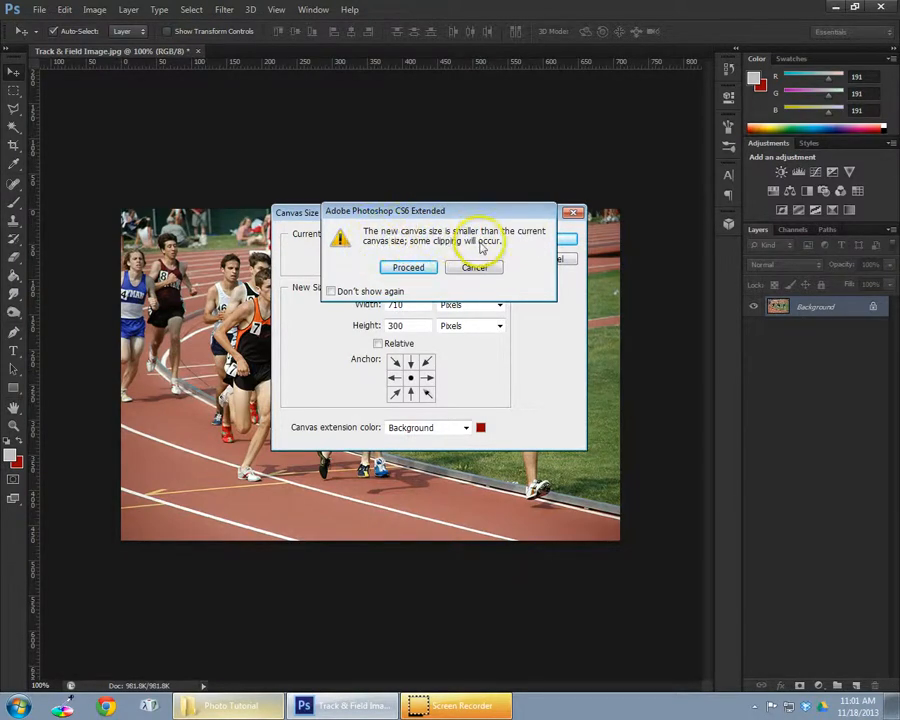
pyautogui.click(414, 267)
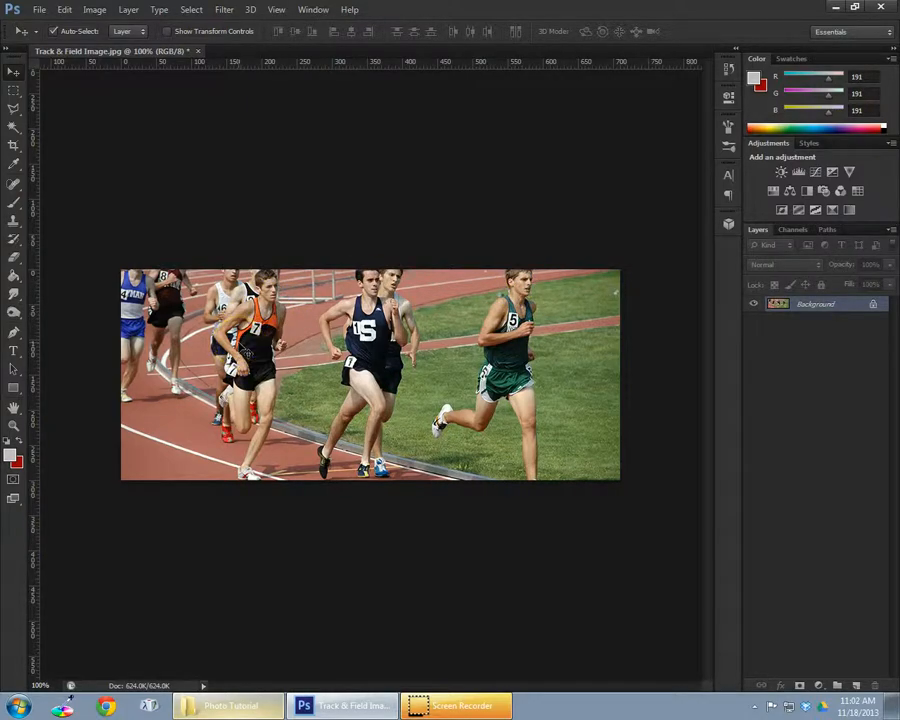
pyautogui.hotkey('ctrl', 'z')
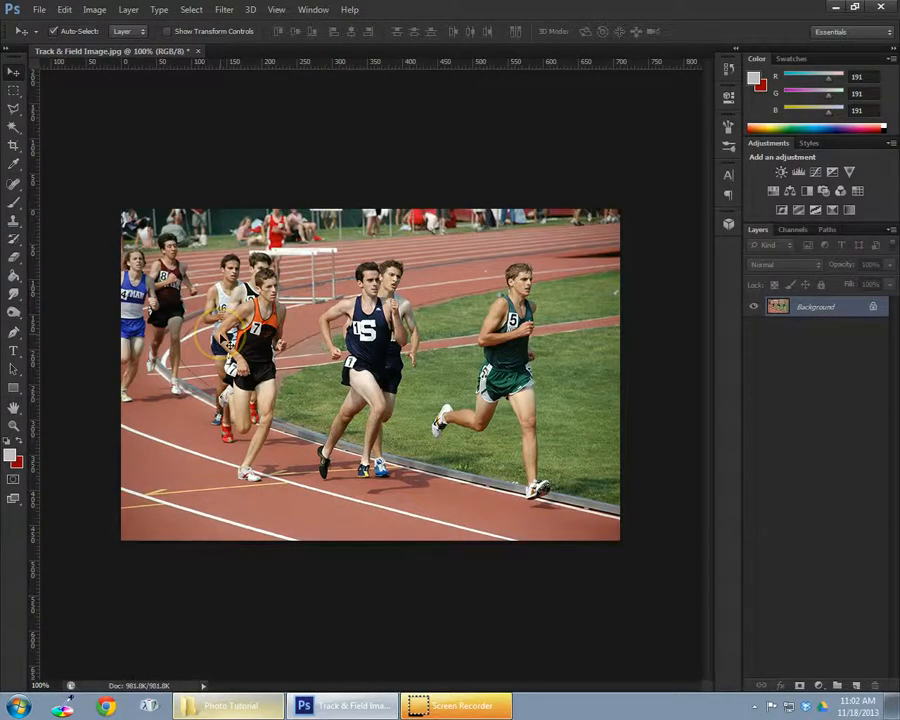
# Step: Select a full-width rectangular area around the runners, about 710 by 300 pixels, with the marquee
pyautogui.click(15, 90)
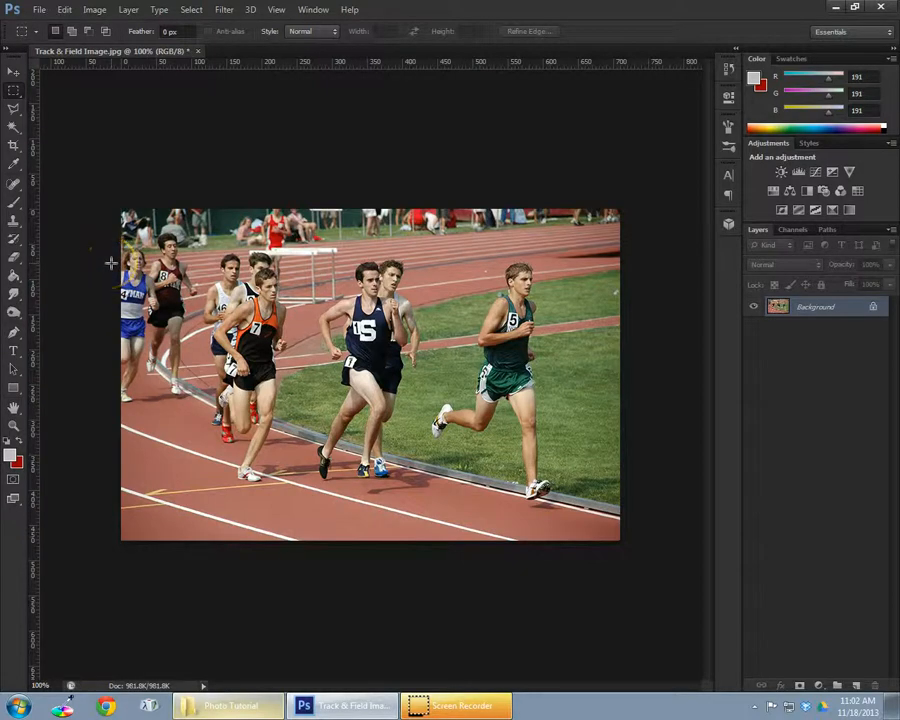
pyautogui.moveTo(110, 263); pyautogui.dragTo(319, 269)
pyautogui.moveTo(259, 264); pyautogui.dragTo(623, 322)
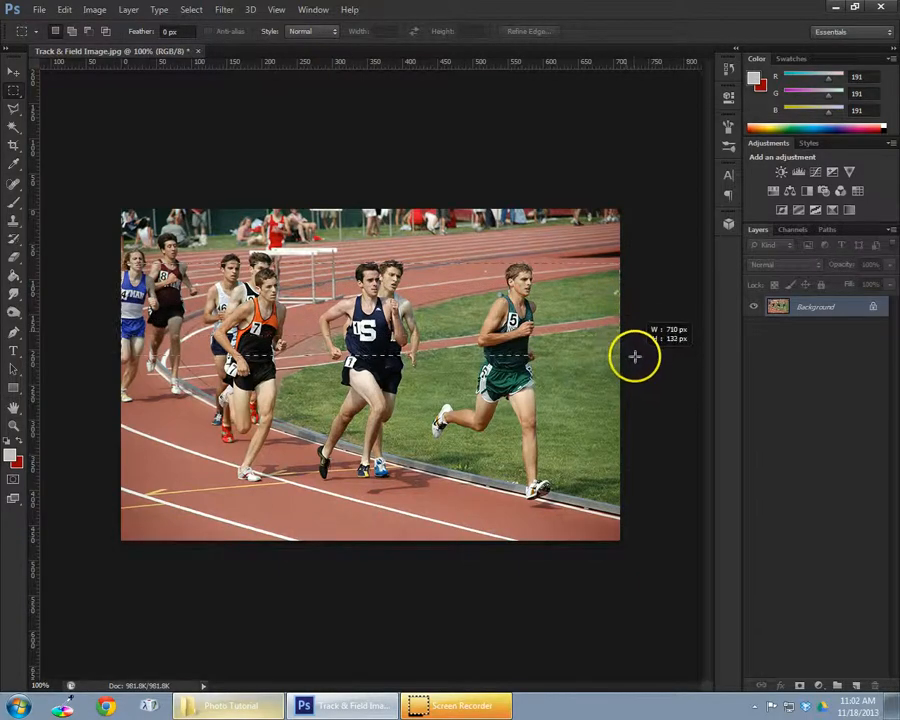
pyautogui.moveTo(640, 375); pyautogui.dragTo(641, 389)
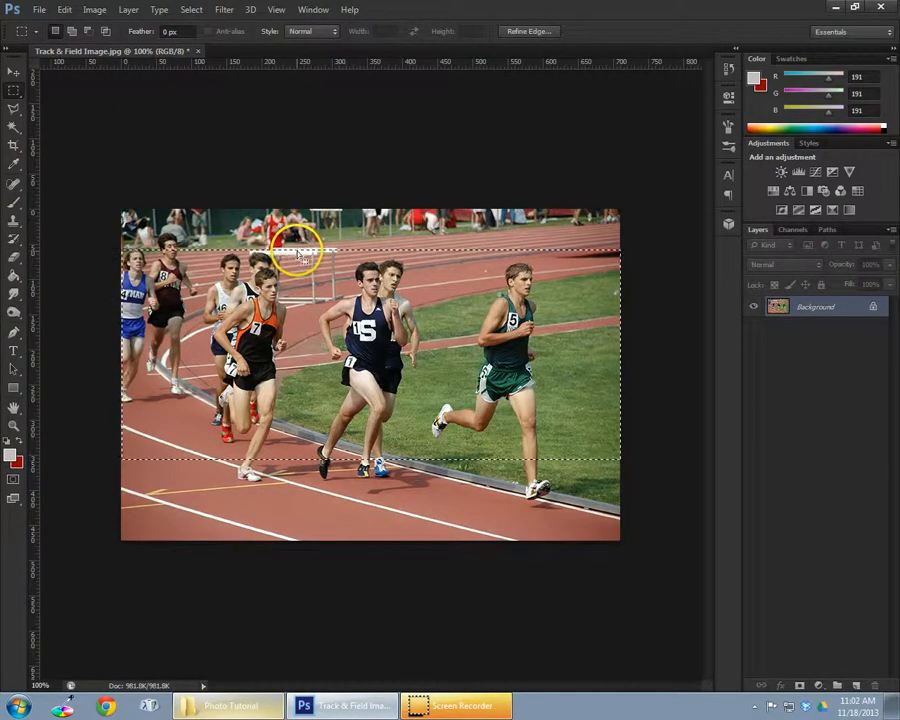
# Step: Crop the photo to the marquee selection and deselect
pyautogui.click(93, 10)
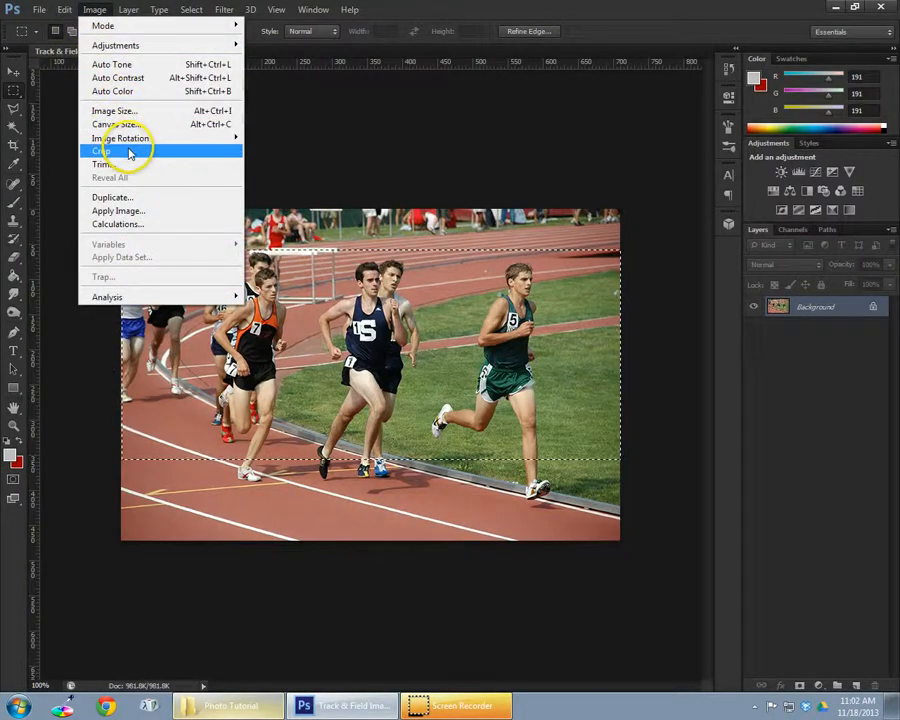
pyautogui.click(129, 151)
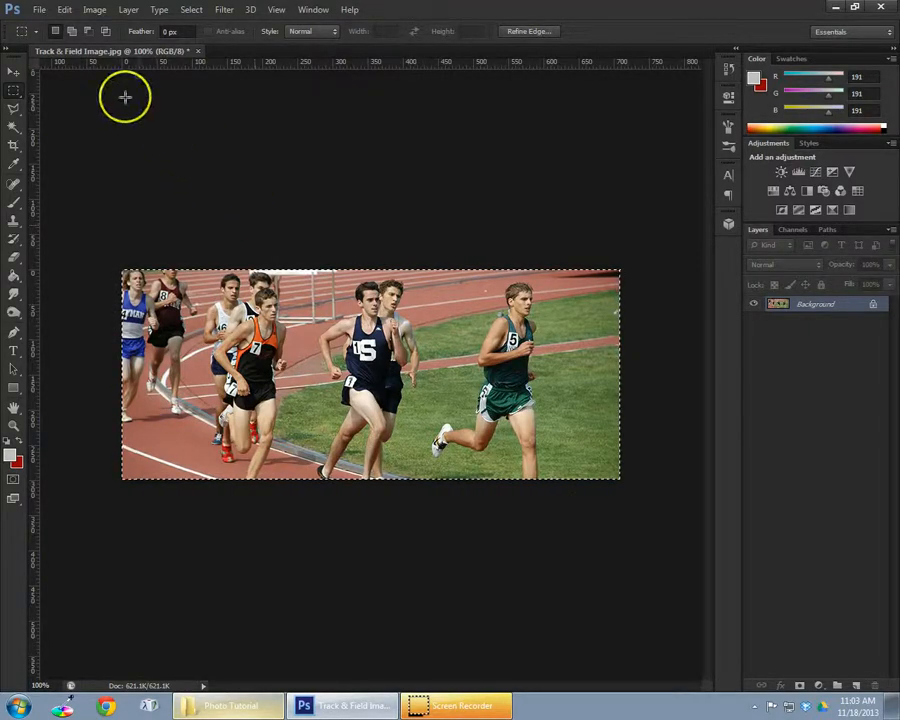
pyautogui.click(191, 9)
pyautogui.click(214, 38)
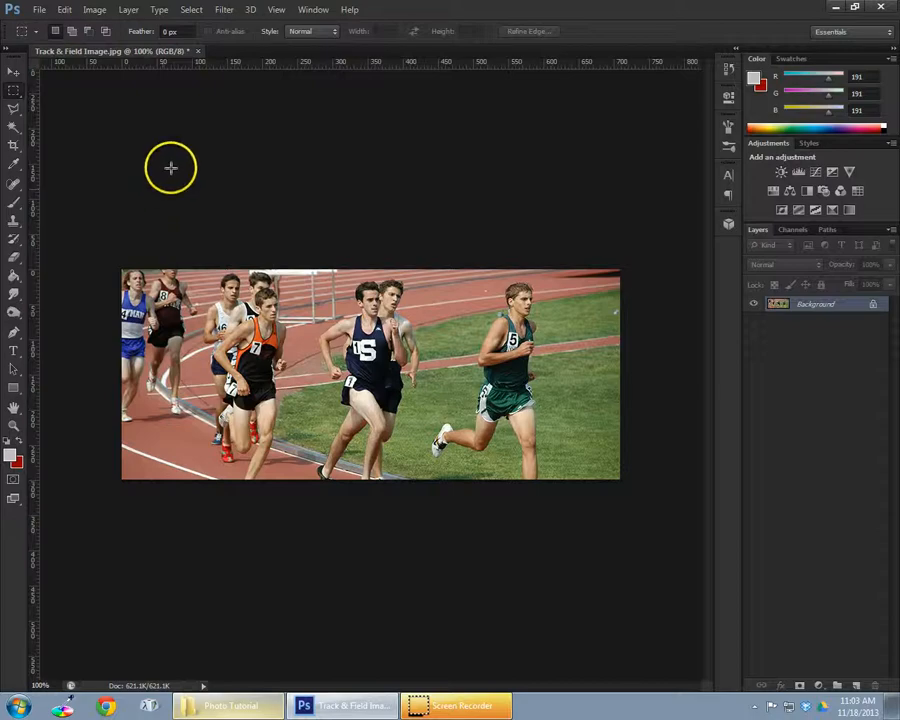
# Step: Open the recent file 710 x 300 Template.psd and toggle the Guide layer's visibility off and on
pyautogui.click(38, 10)
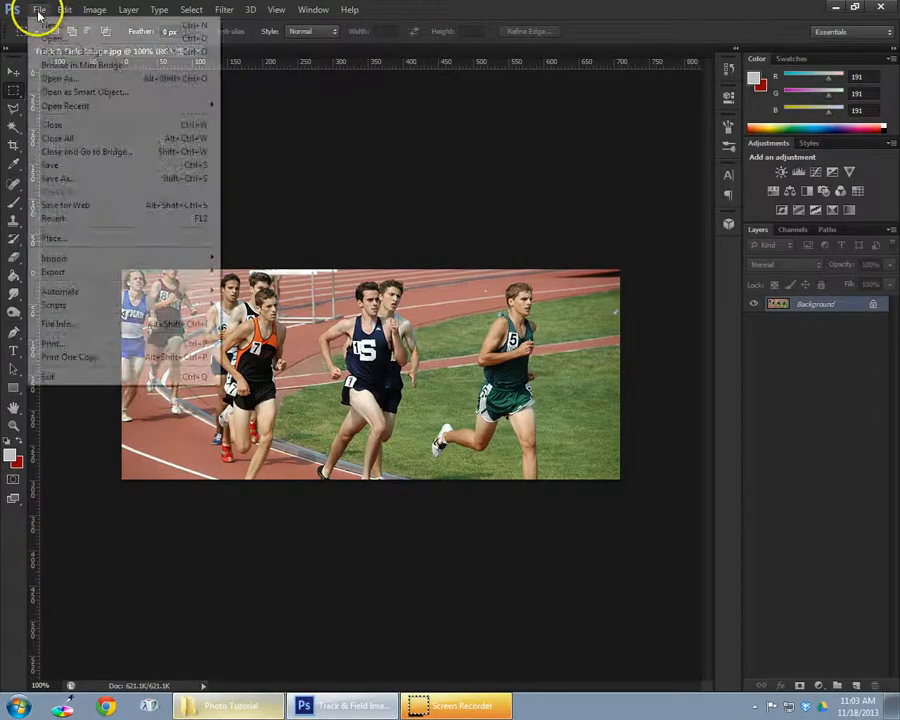
pyautogui.moveTo(95, 106)
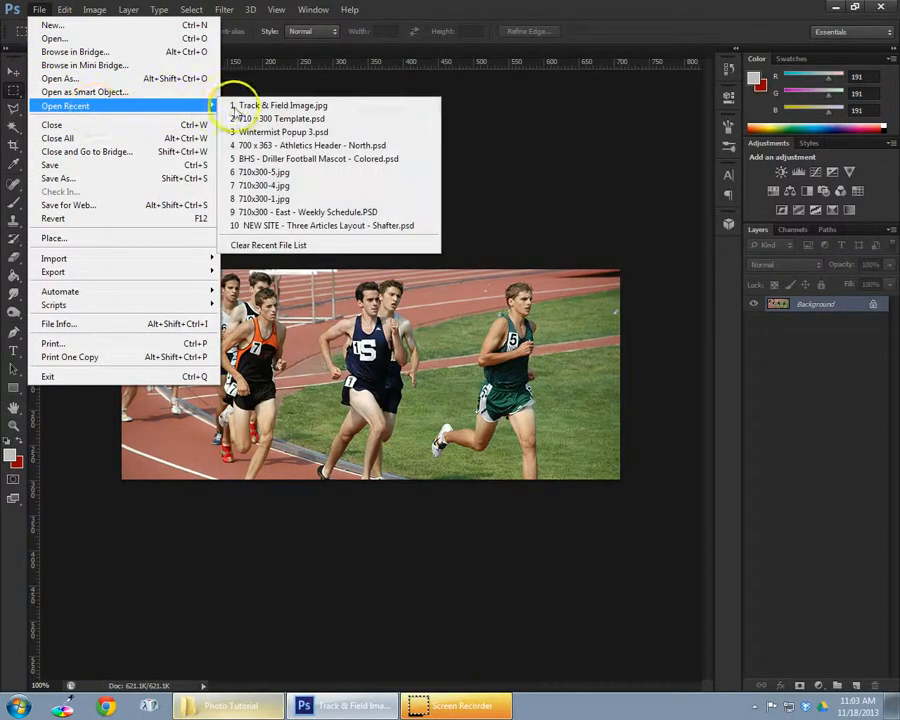
pyautogui.click(298, 119)
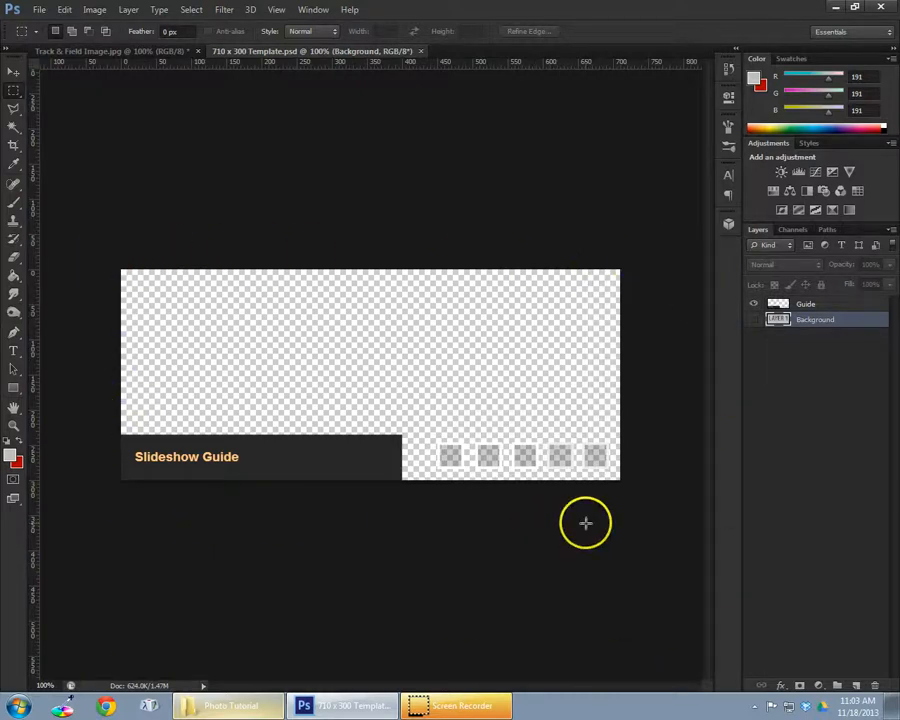
pyautogui.click(753, 304)
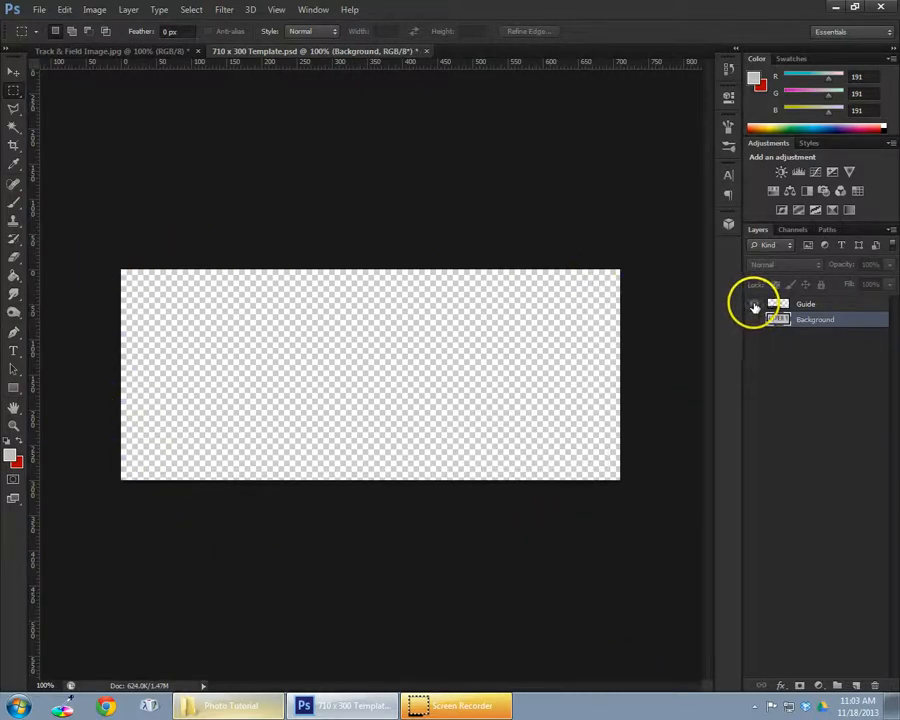
pyautogui.click(753, 304)
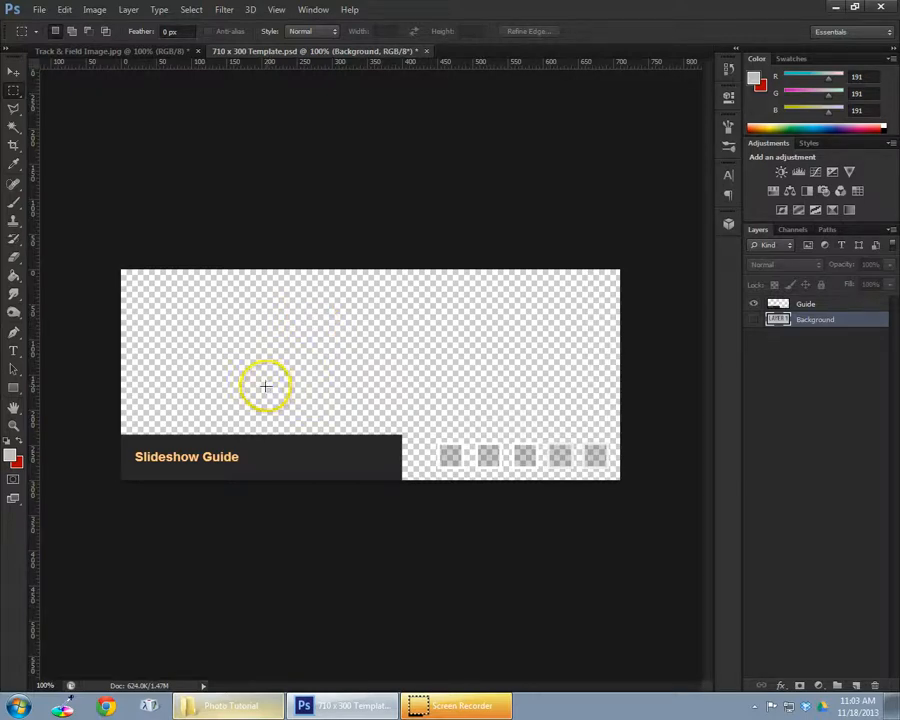
# Step: Try placing Track & Field Image from the Photo Tutorial folder into the template and stretching its sides to the canvas edges, cancelling the placement
pyautogui.click(14, 72)
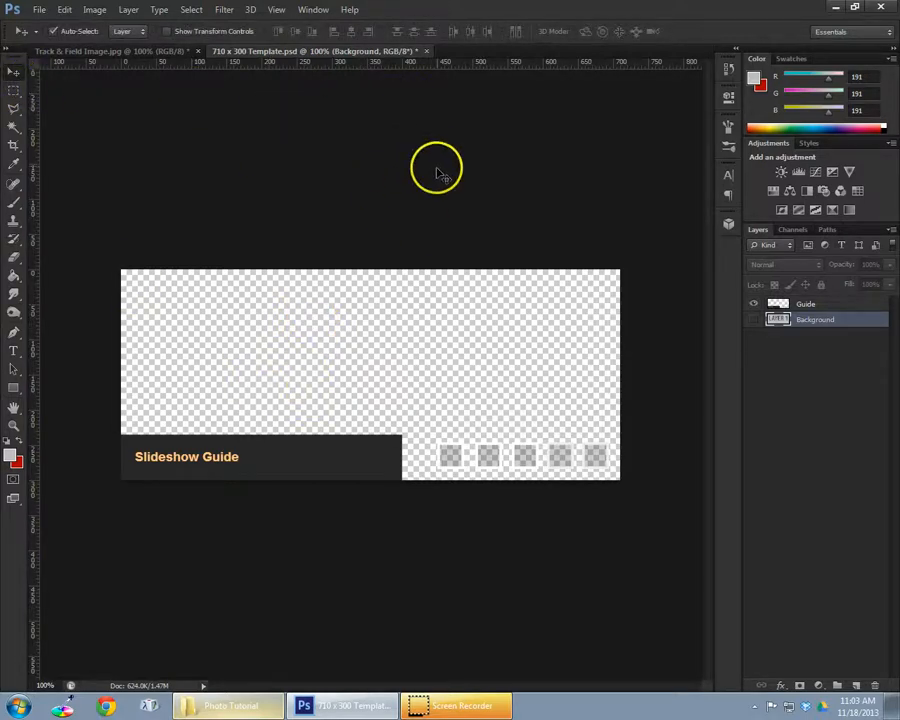
pyautogui.click(215, 704)
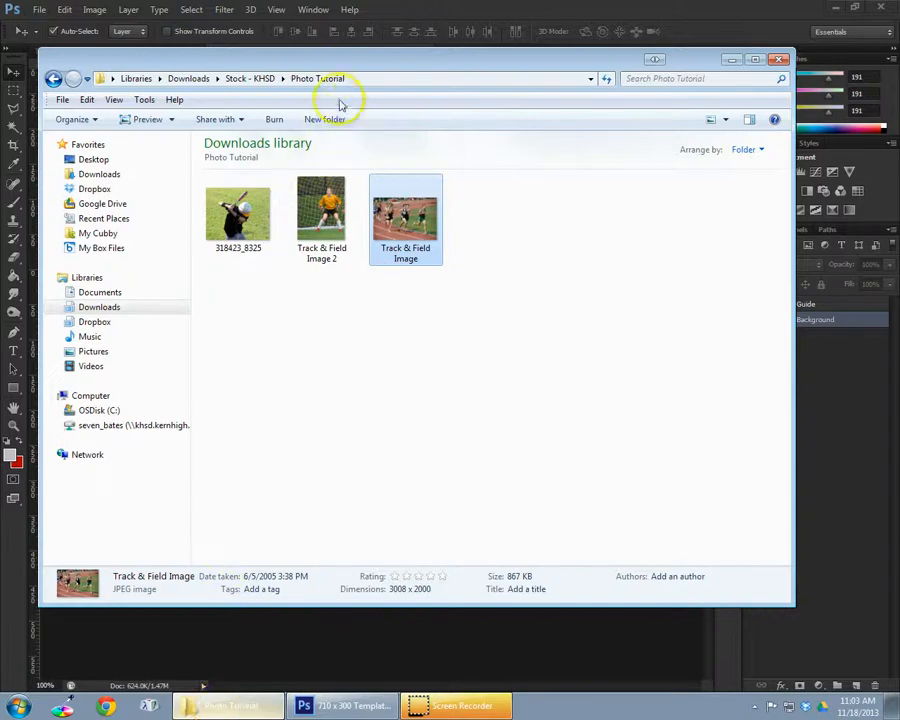
pyautogui.moveTo(392, 56); pyautogui.dragTo(752, 99)
pyautogui.moveTo(765, 251); pyautogui.dragTo(275, 358)
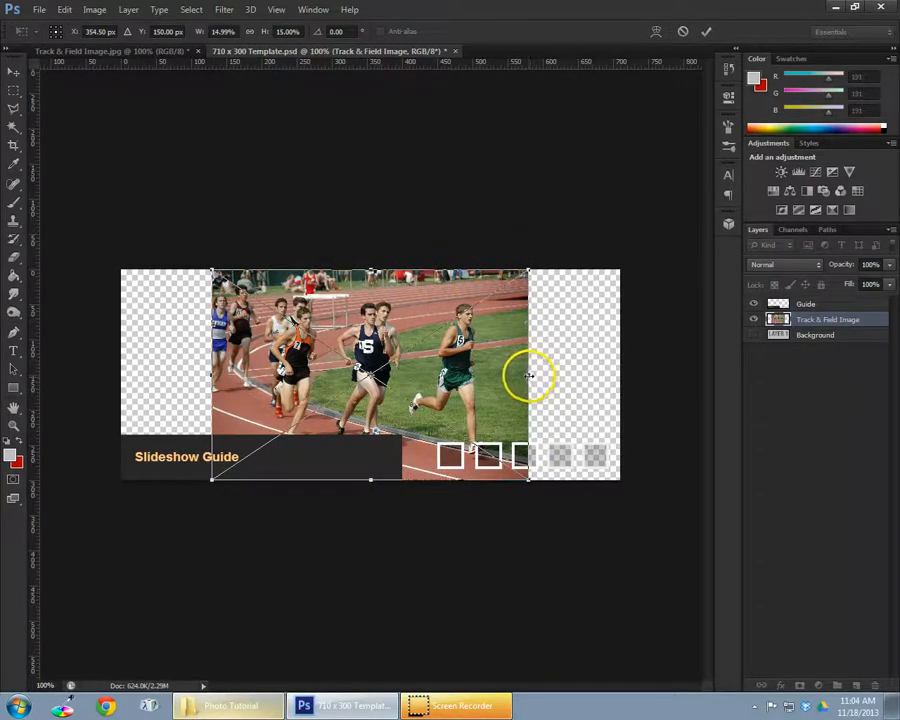
pyautogui.moveTo(528, 376); pyautogui.dragTo(622, 376)
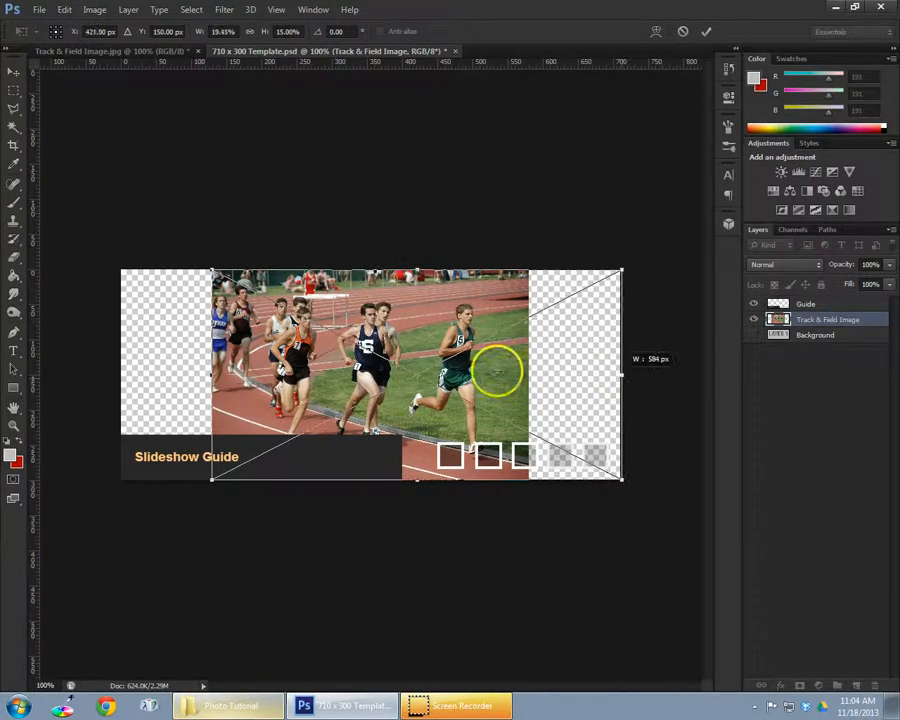
pyautogui.moveTo(211, 374); pyautogui.dragTo(106, 362)
pyautogui.press('Escape')
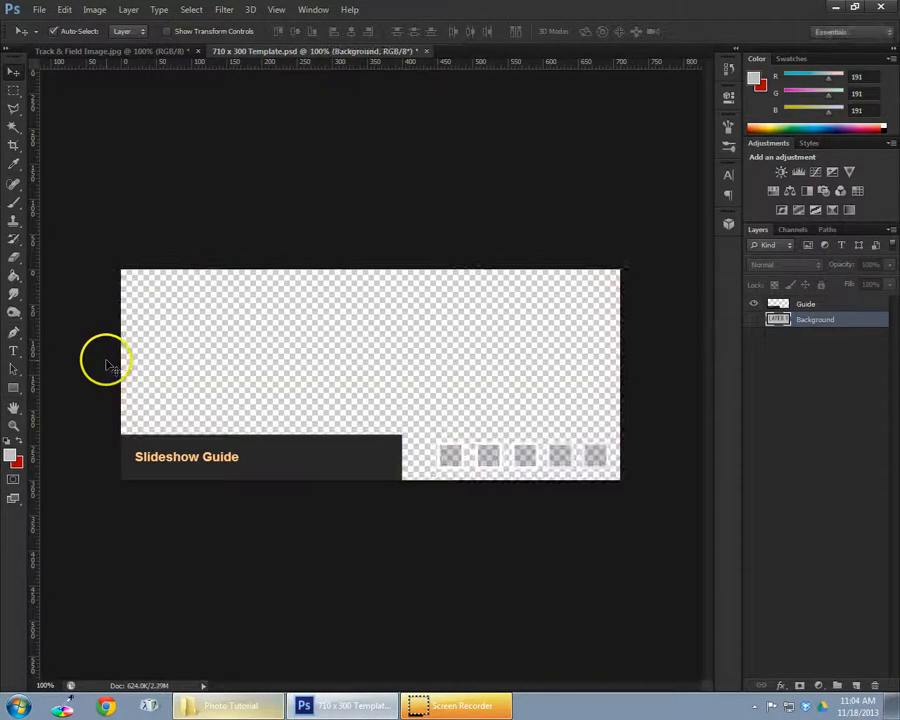
# Step: Place Track & Field Image from the Photo Tutorial folder into the template again and scale it proportionally from its center to about 23.80%
pyautogui.click(229, 697)
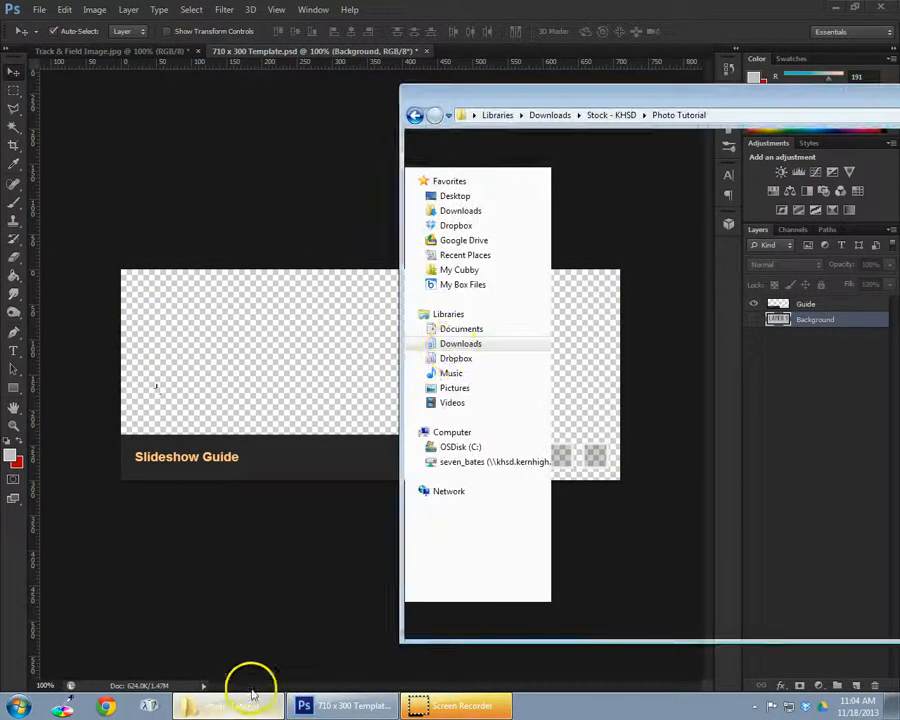
pyautogui.click(291, 350)
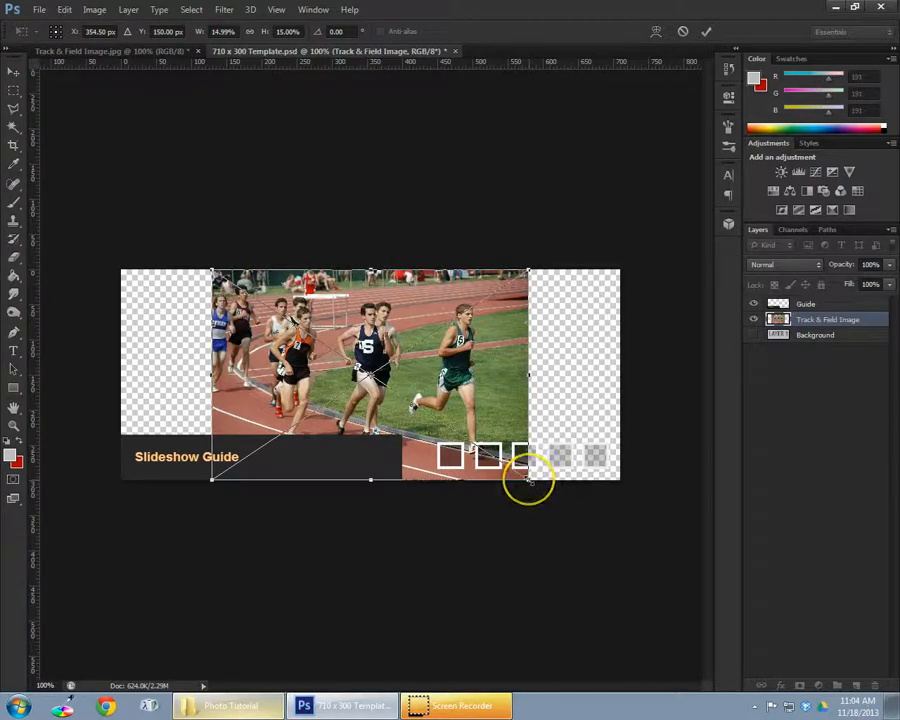
pyautogui.moveTo(528, 480); pyautogui.dragTo(622, 538)
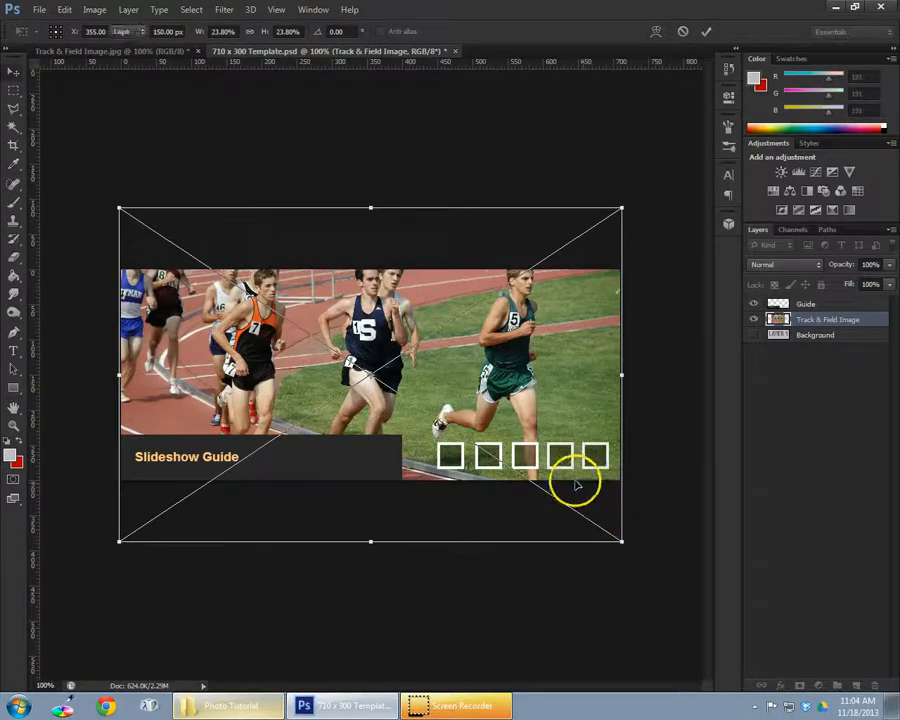
pyautogui.doubleClick(396, 388)
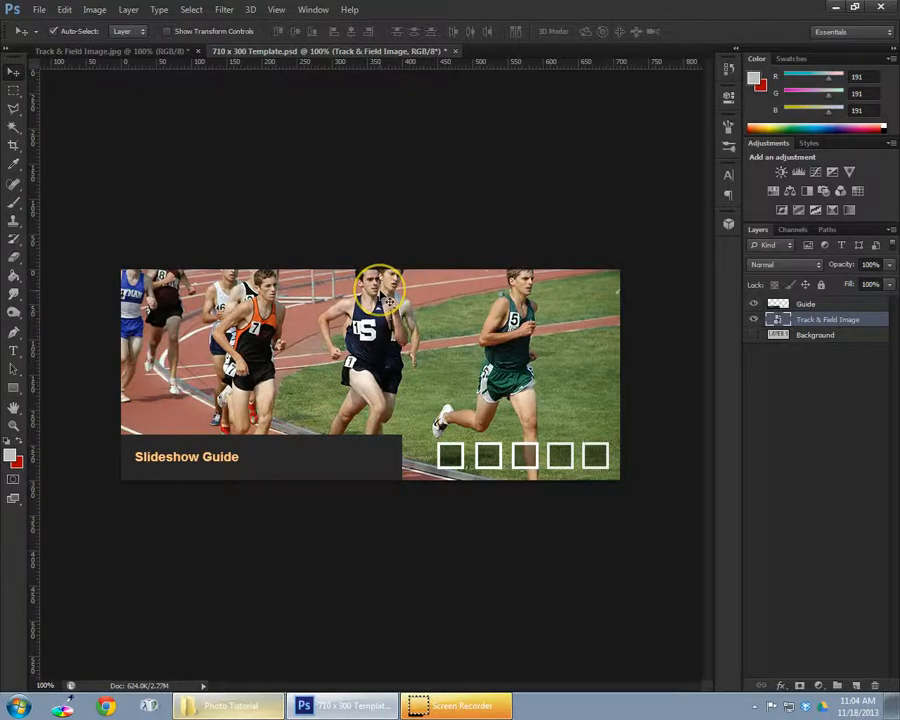
# Step: Move the placed photo slightly down to show the runners' full heads, check it against the Guide layer, and hide that layer
pyautogui.moveTo(386, 300)
pyautogui.mouseDown()
pyautogui.moveTo(384, 320)
pyautogui.moveTo(378, 306)
pyautogui.mouseUp()
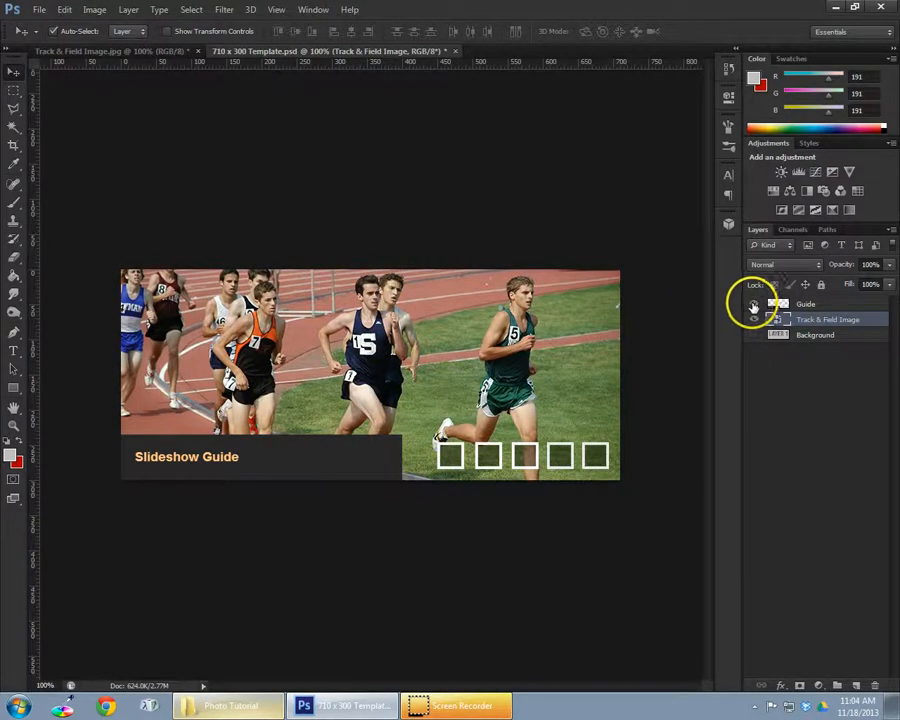
pyautogui.click(753, 305)
pyautogui.click(753, 305)
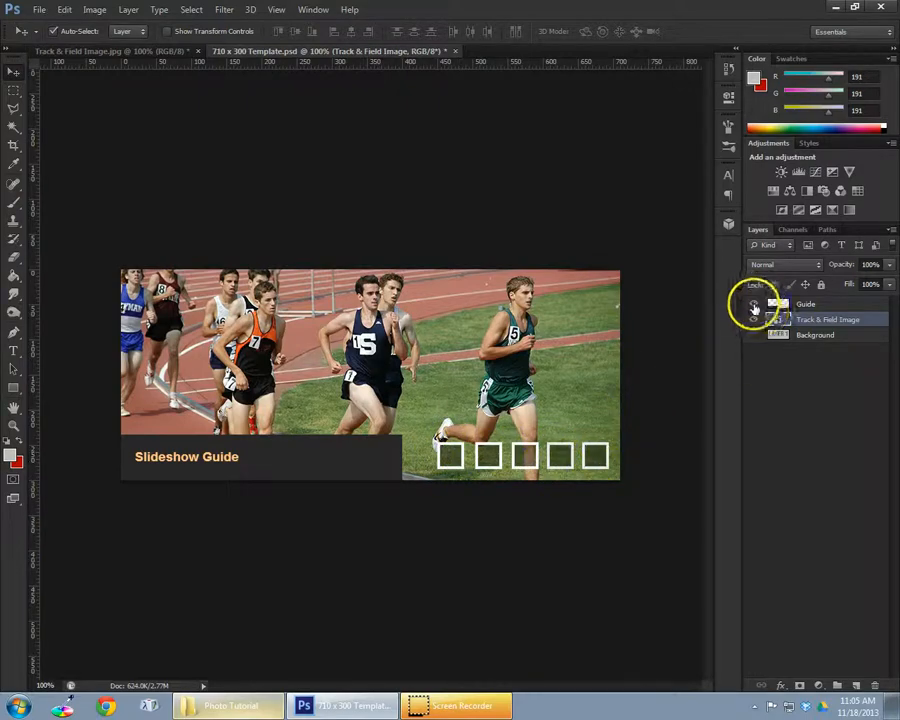
pyautogui.click(754, 305)
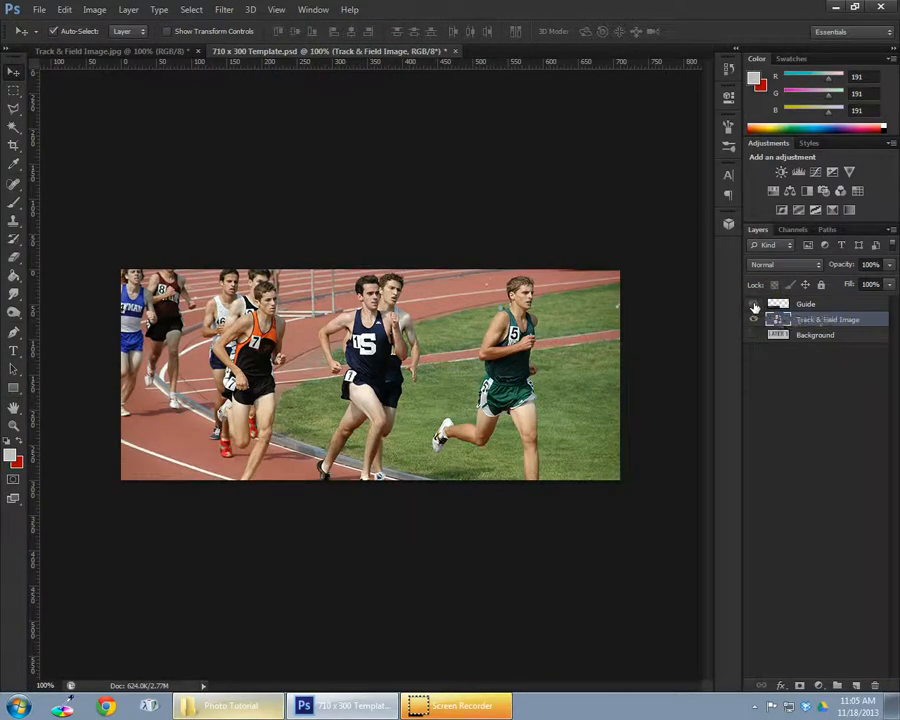
pyautogui.click(754, 305)
pyautogui.click(754, 305)
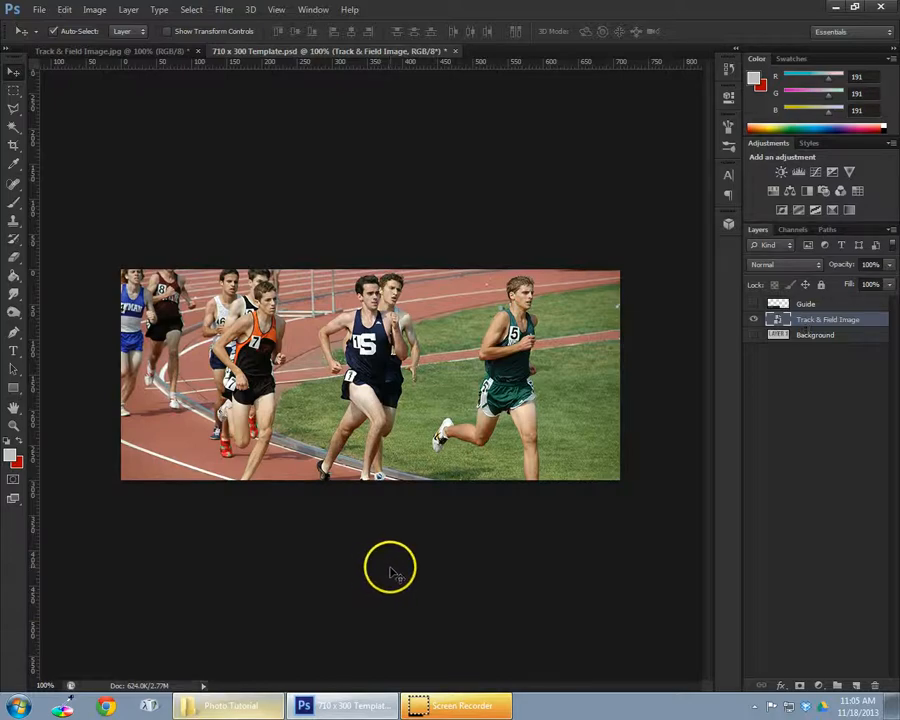
# Step: Save the image for web as a JPEG of high quality, named slideshow, in the Photo Tutorial folder
pyautogui.click(38, 10)
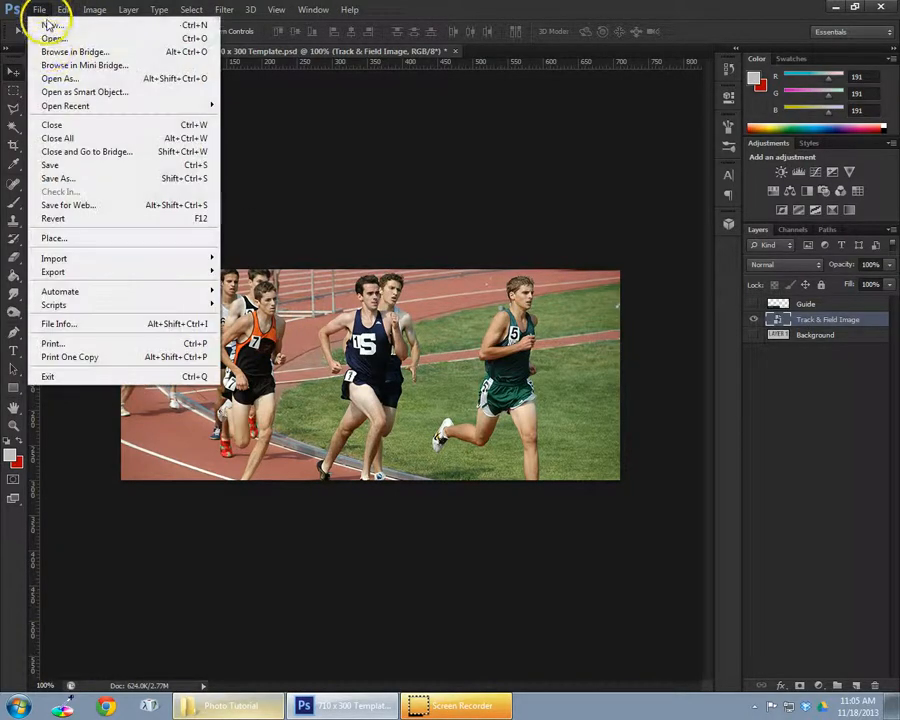
pyautogui.click(78, 205)
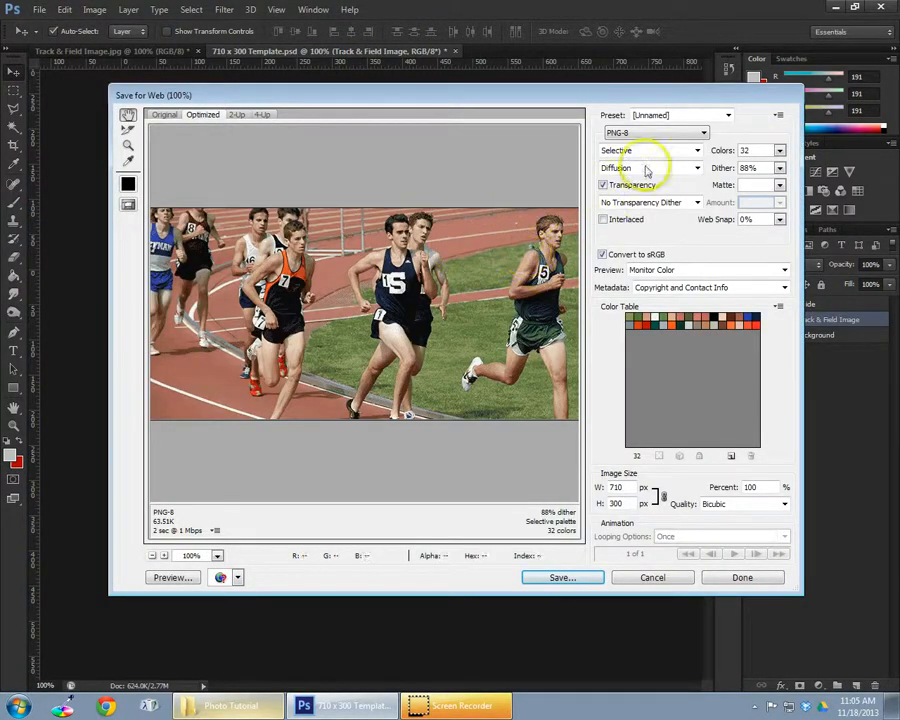
pyautogui.click(697, 132)
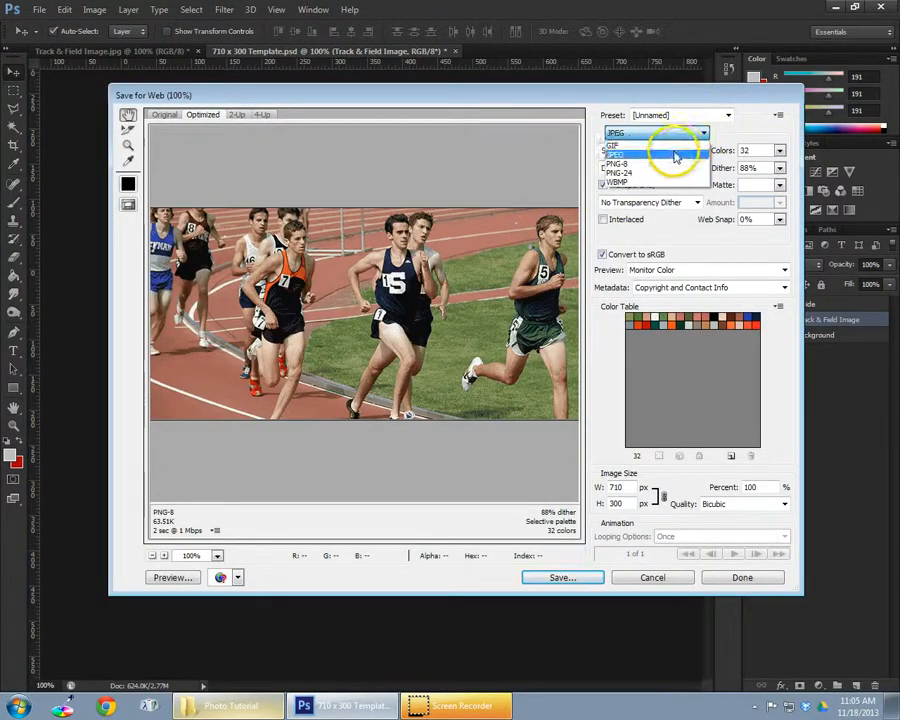
pyautogui.click(670, 155)
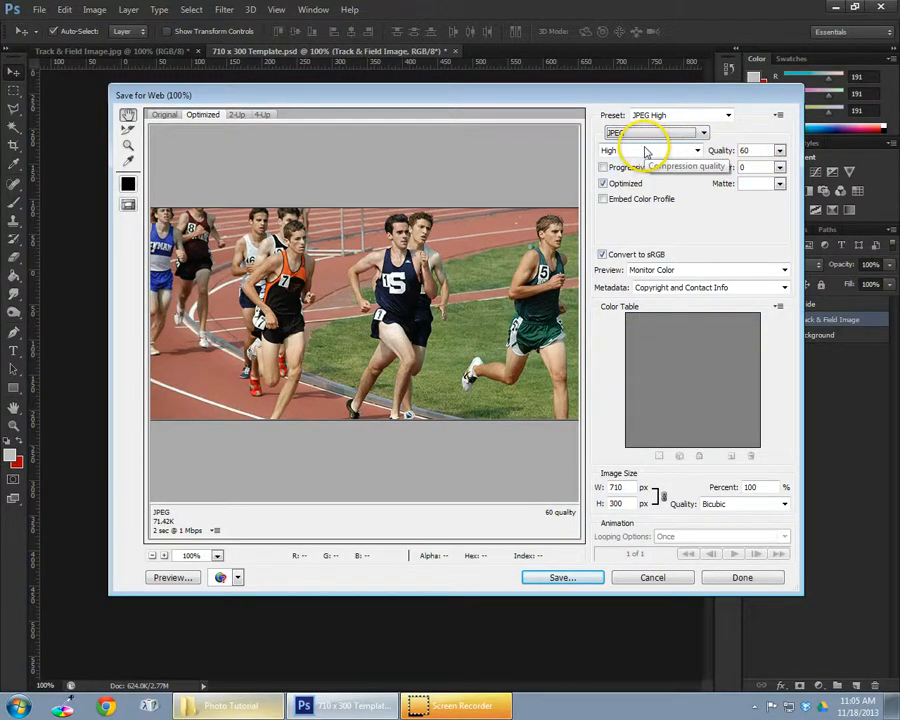
pyautogui.click(580, 577)
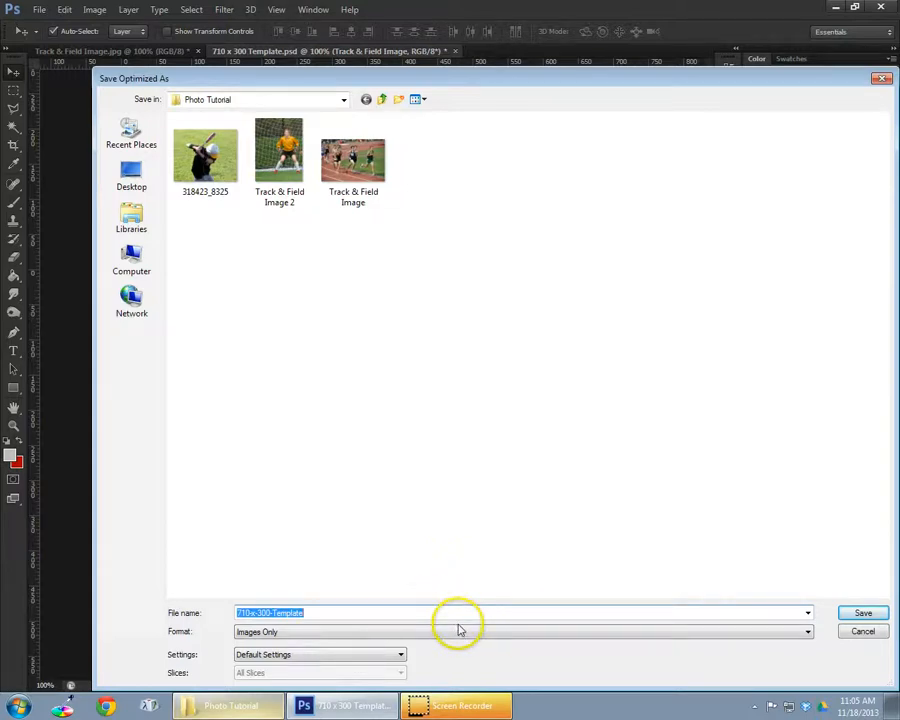
pyautogui.press('Return')
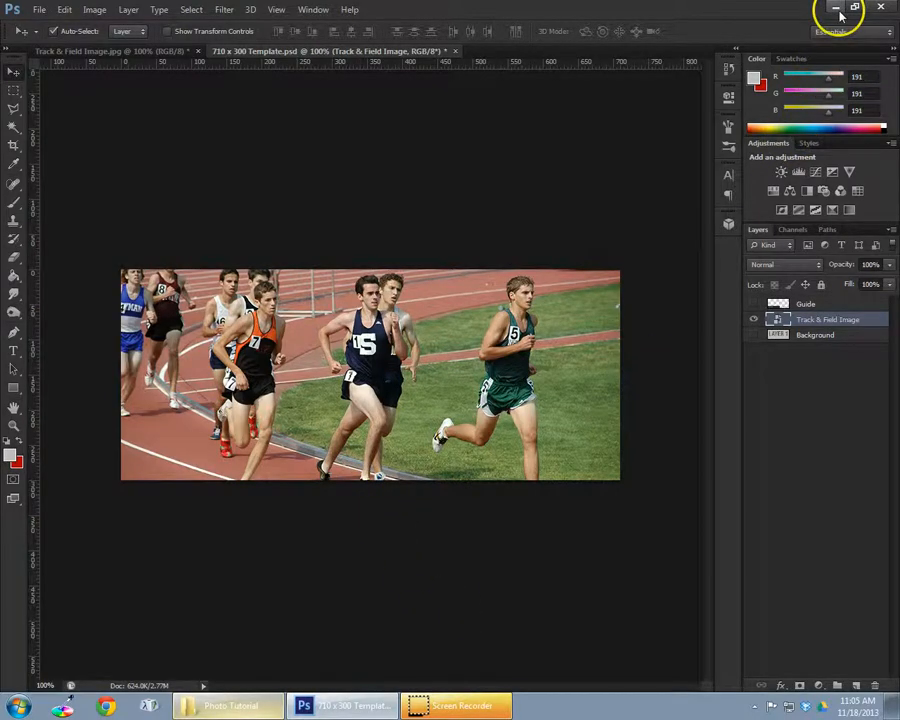
# Step: Compare the cropped Track & Field Image.jpg with the version in 710 x 300 Template.psd
pyautogui.click(166, 55)
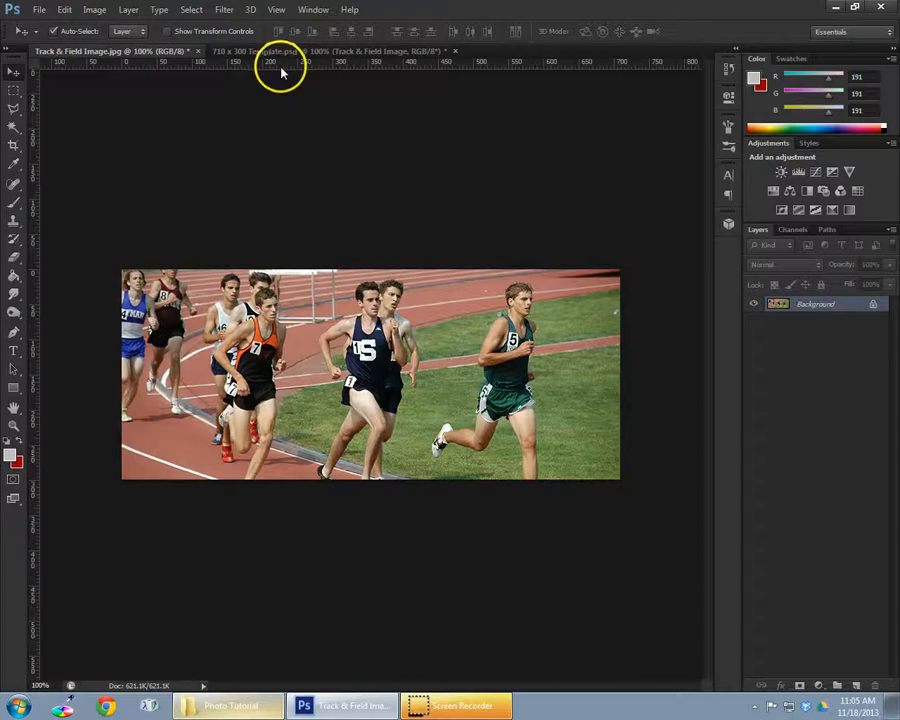
pyautogui.moveTo(281, 72); pyautogui.dragTo(313, 54)
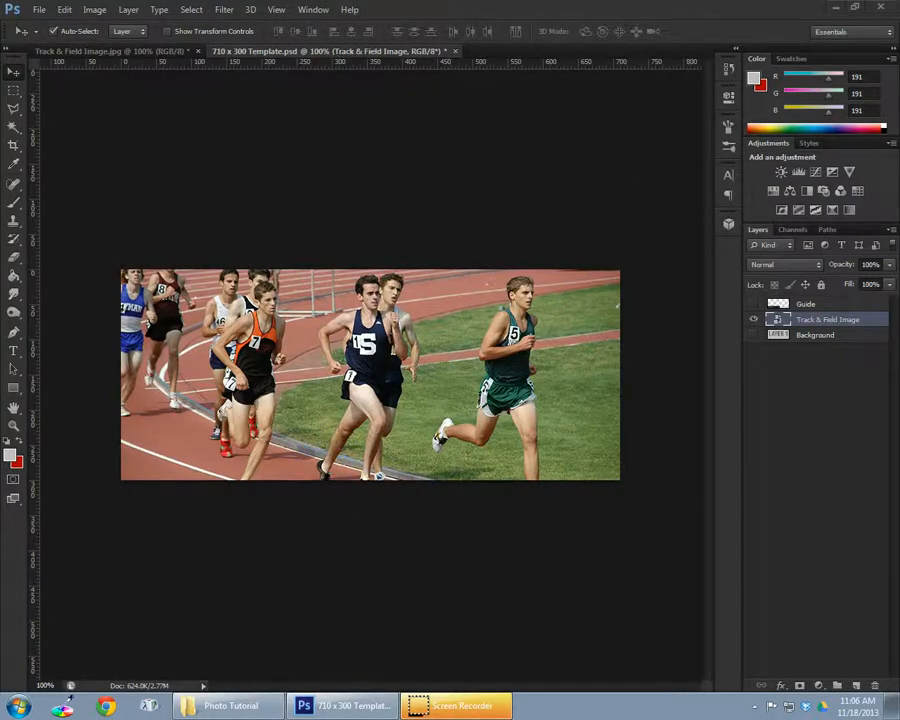
# Step: Switch to Chrome and open Pixlr Editor from the pixlr.com home page
pyautogui.moveTo(2, 215); pyautogui.dragTo(145, 208)
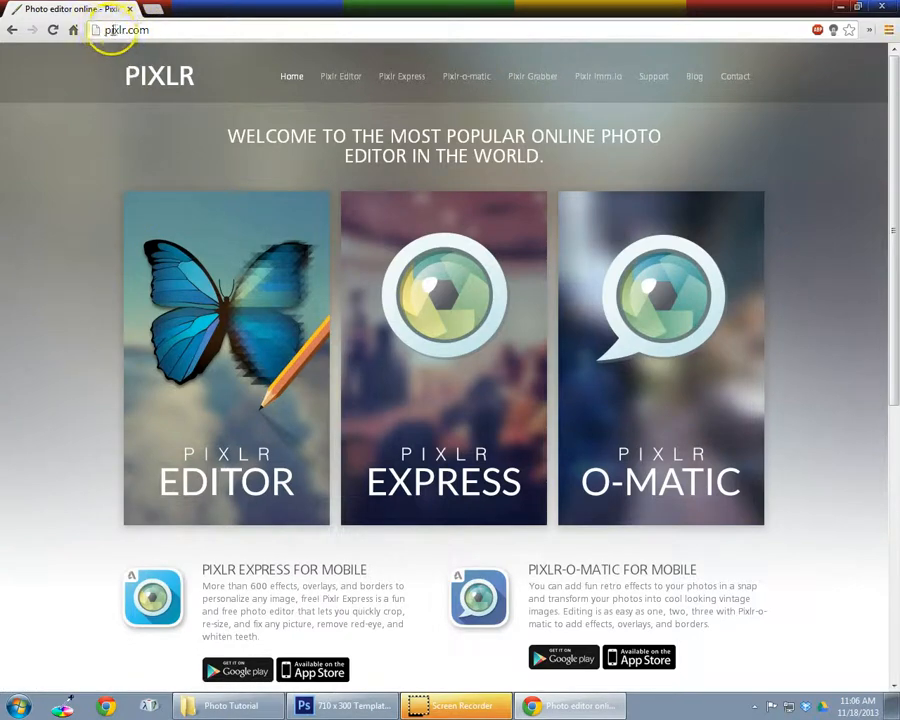
pyautogui.click(213, 29)
pyautogui.click(206, 30)
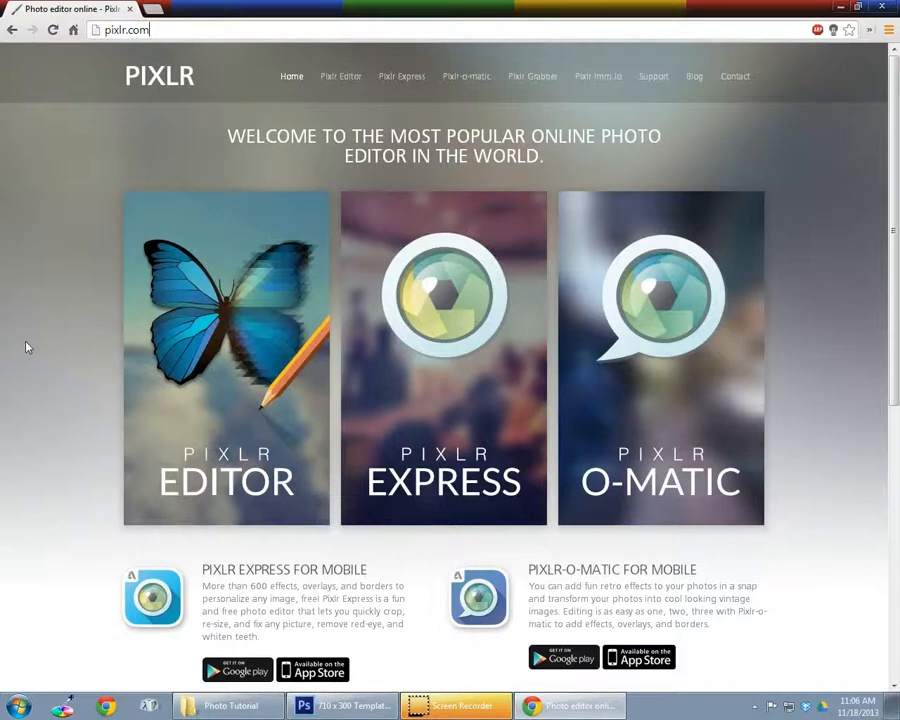
pyautogui.click(212, 330)
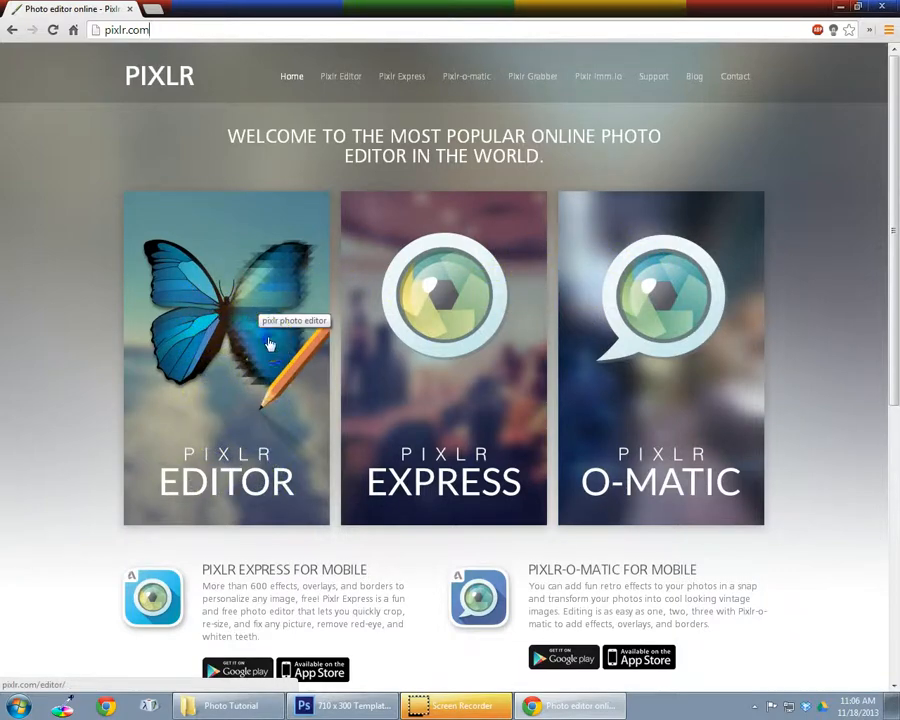
pyautogui.click(187, 301)
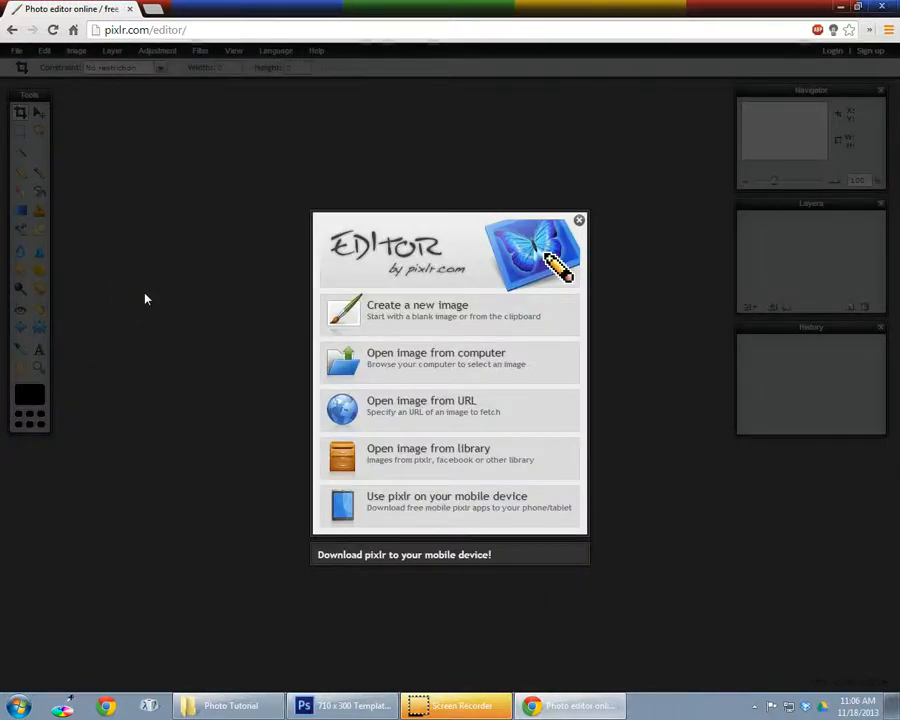
# Step: Open Track & Field Image from the computer's Photo Tutorial folder in the online editor
pyautogui.click(170, 289)
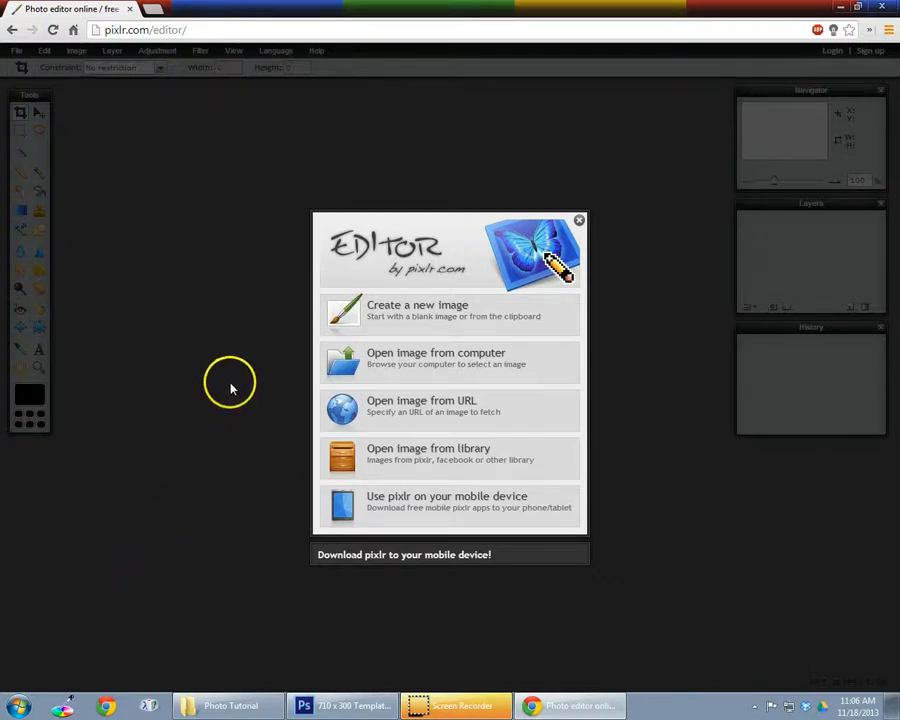
pyautogui.click(385, 358)
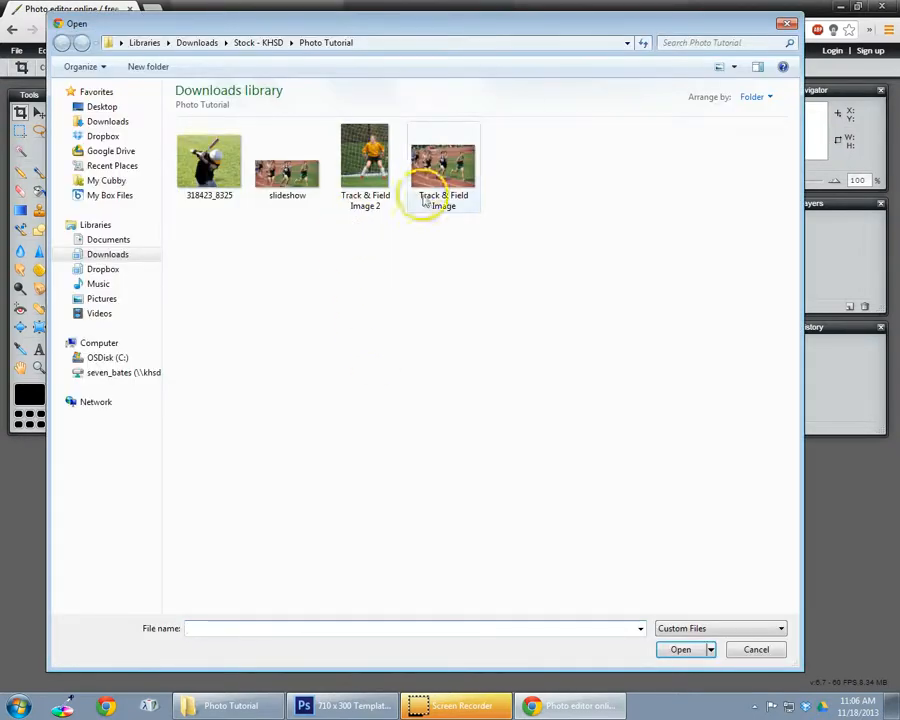
pyautogui.doubleClick(428, 168)
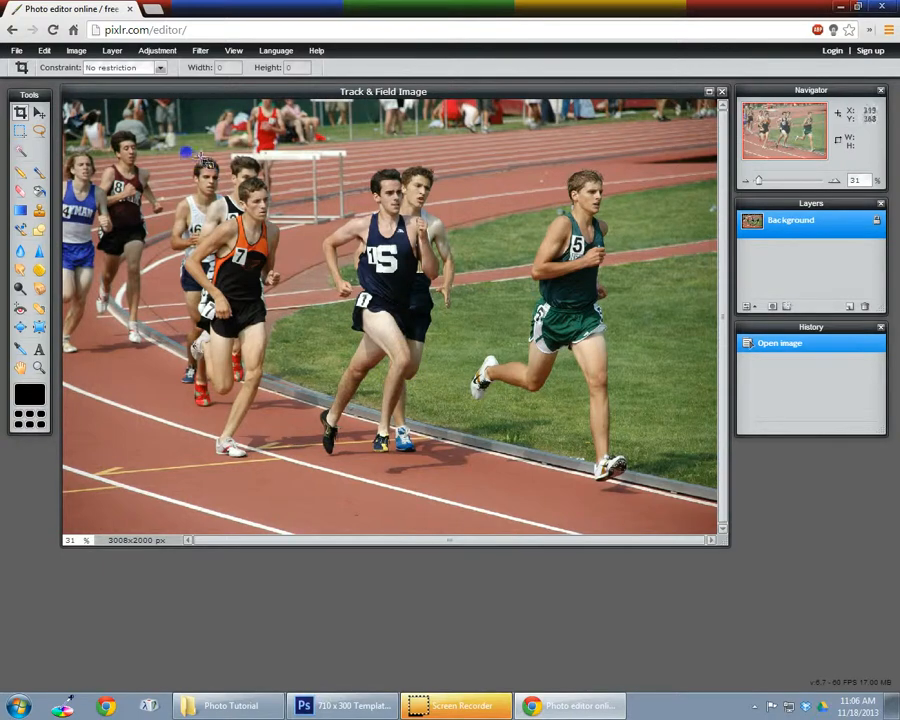
pyautogui.click(76, 51)
pyautogui.click(82, 79)
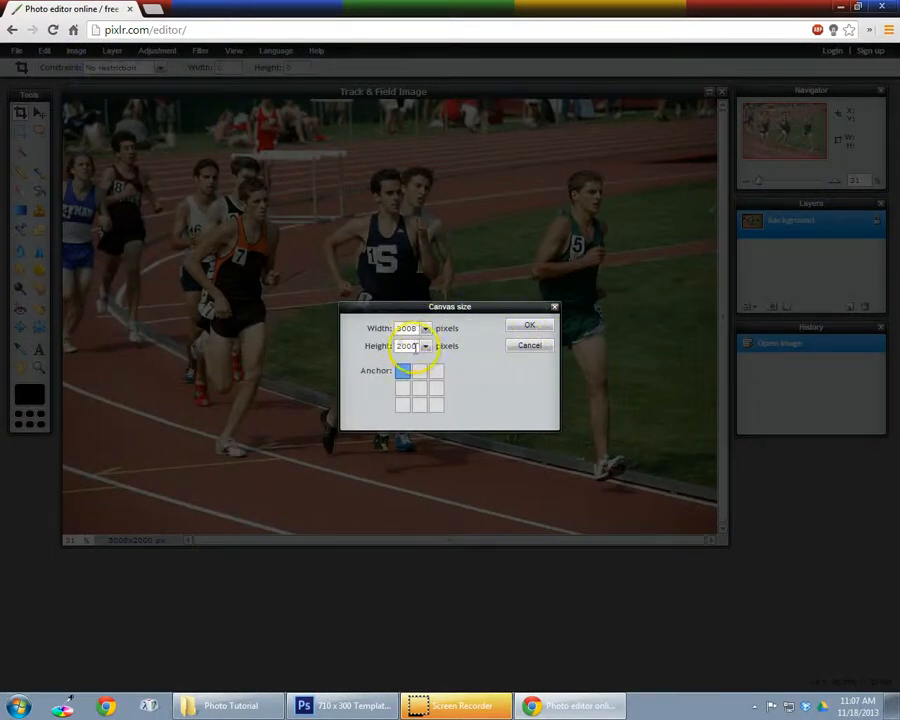
pyautogui.click(530, 346)
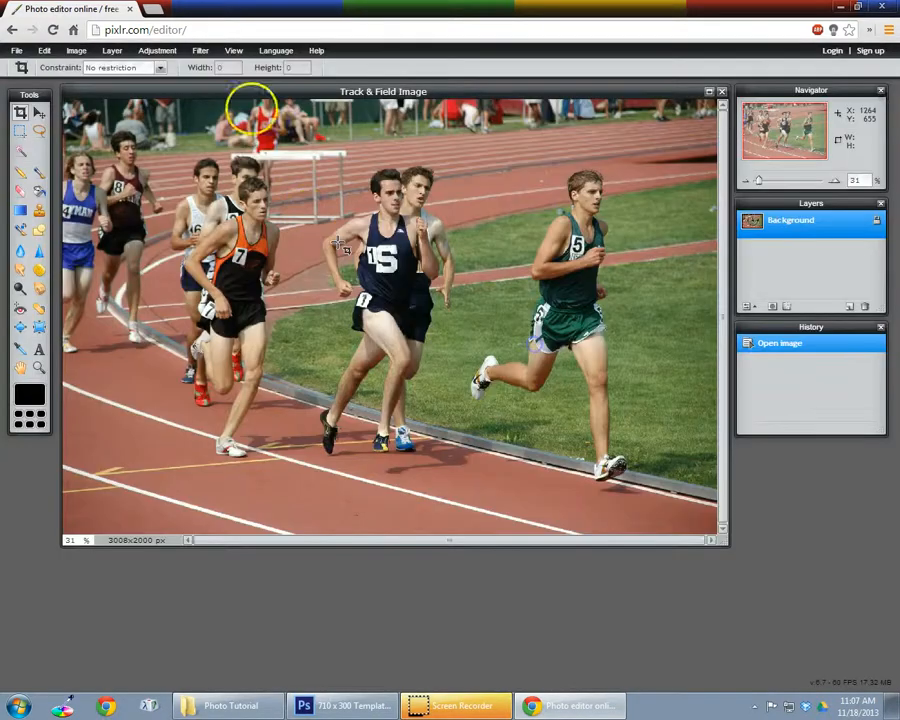
# Step: Resize the image to a width of 710 pixels with its proportions constrained
pyautogui.click(76, 51)
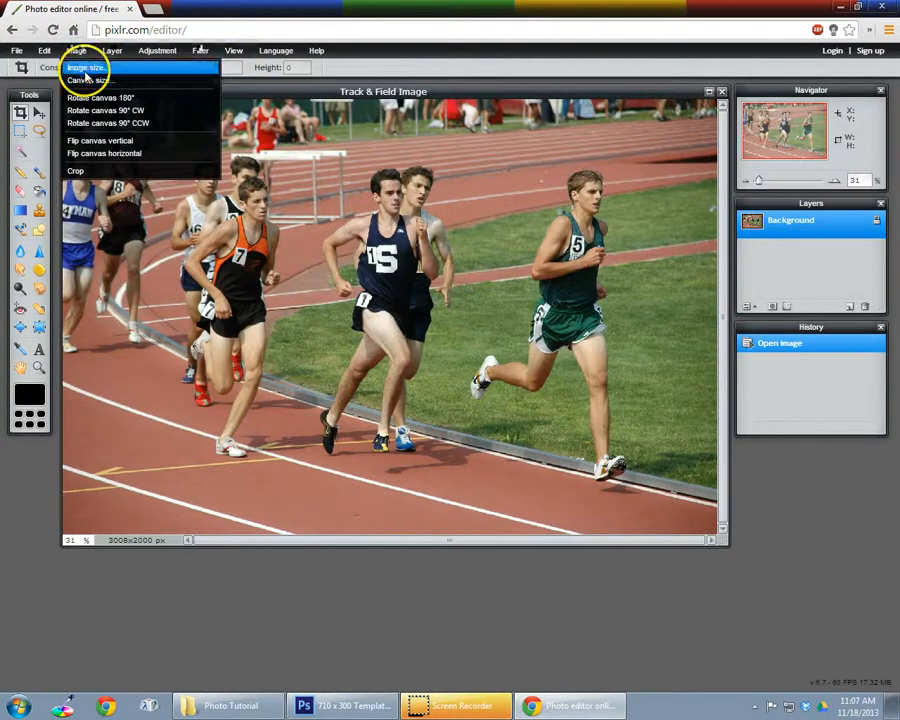
pyautogui.click(78, 66)
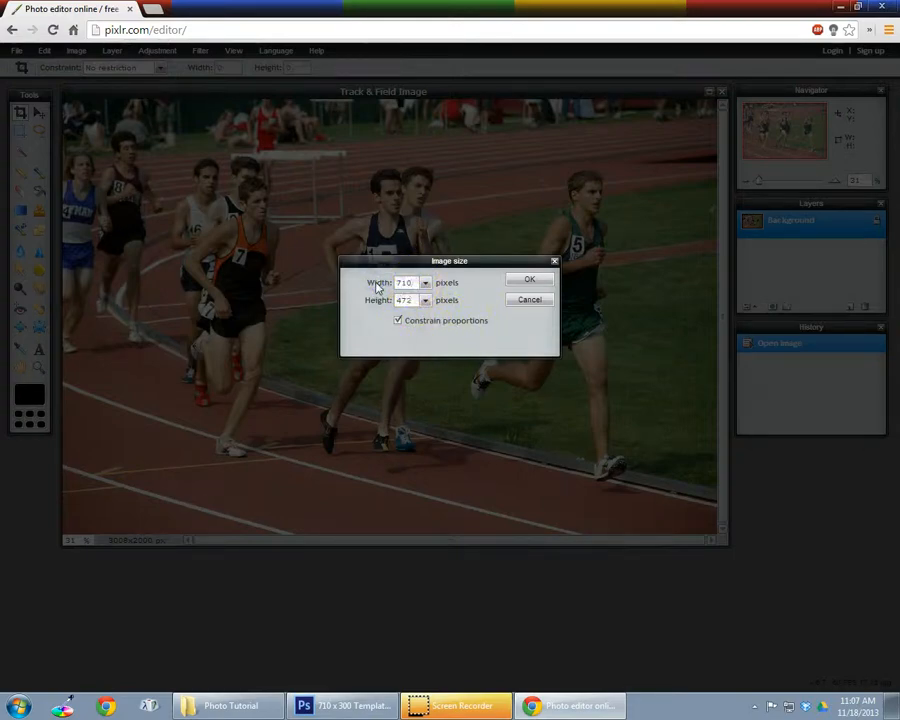
pyautogui.click(398, 300)
pyautogui.click(540, 278)
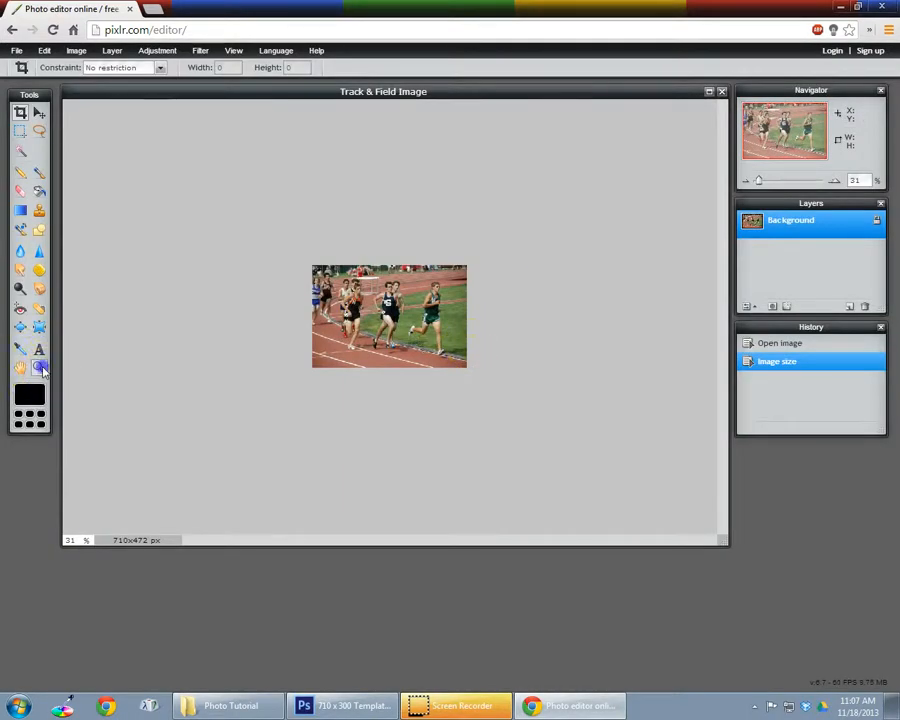
# Step: Select a 710 x 300 pixel area across the runners, shift it slightly down the photo, and crop the image to it
pyautogui.doubleClick(39, 367)
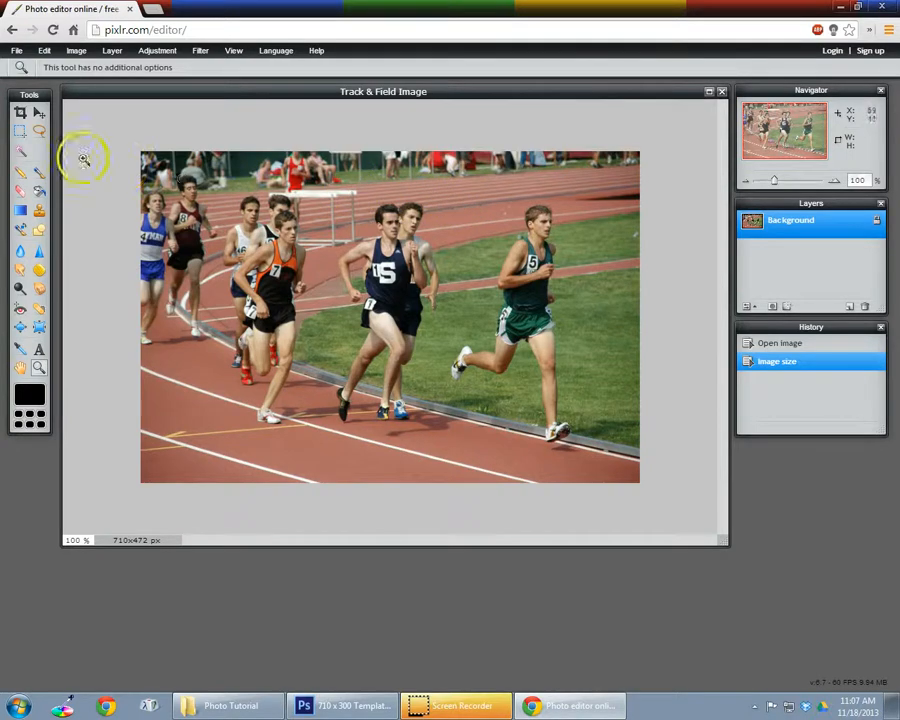
pyautogui.click(19, 131)
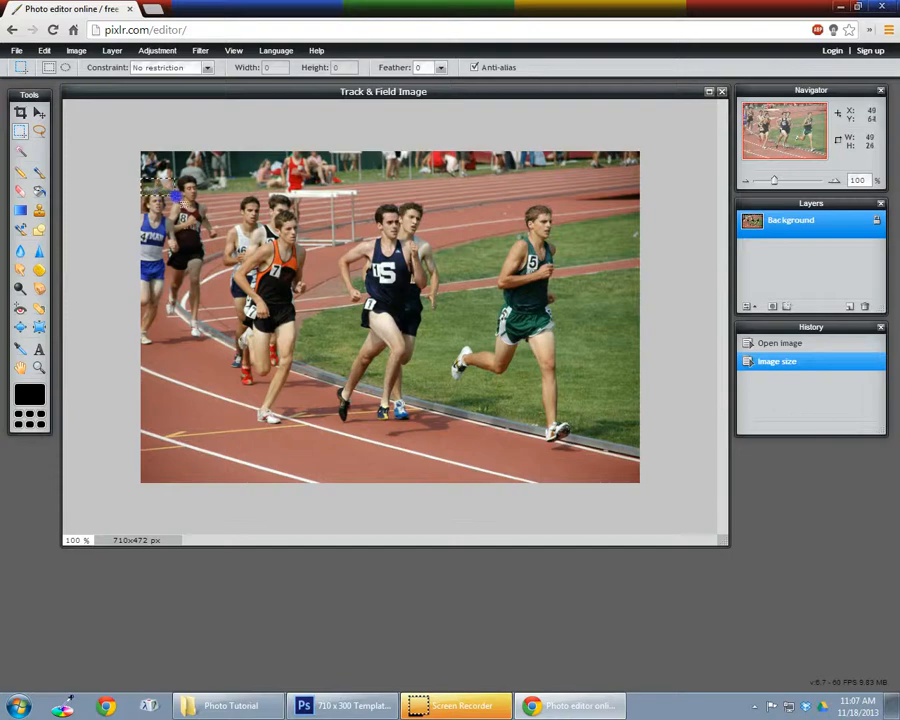
pyautogui.moveTo(198, 196); pyautogui.dragTo(685, 389)
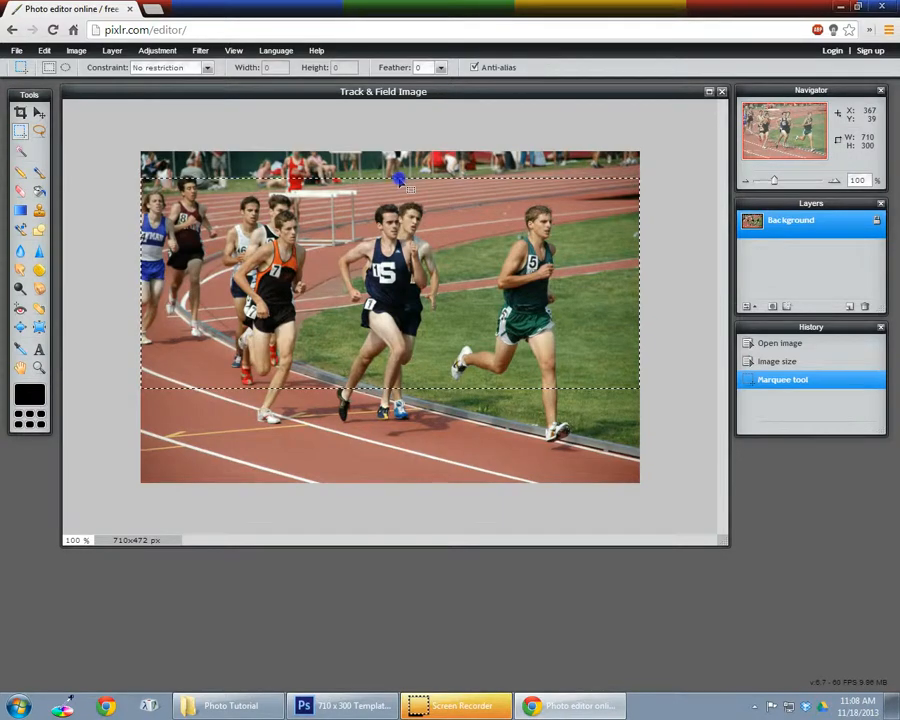
pyautogui.moveTo(399, 178)
pyautogui.mouseDown()
pyautogui.moveTo(391, 265)
pyautogui.moveTo(406, 212)
pyautogui.moveTo(399, 187)
pyautogui.mouseUp()
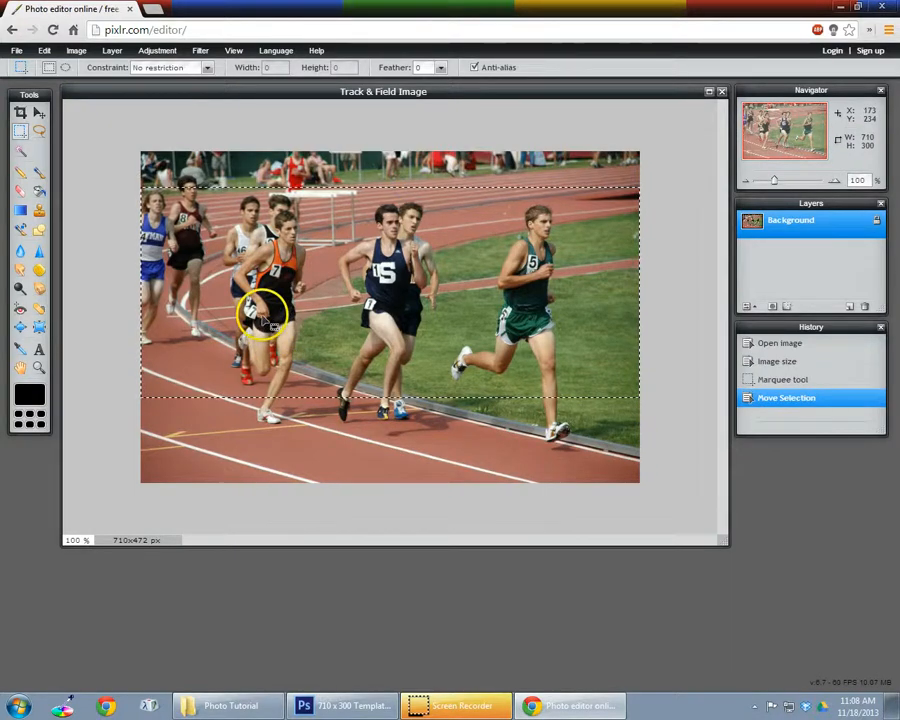
pyautogui.click(76, 50)
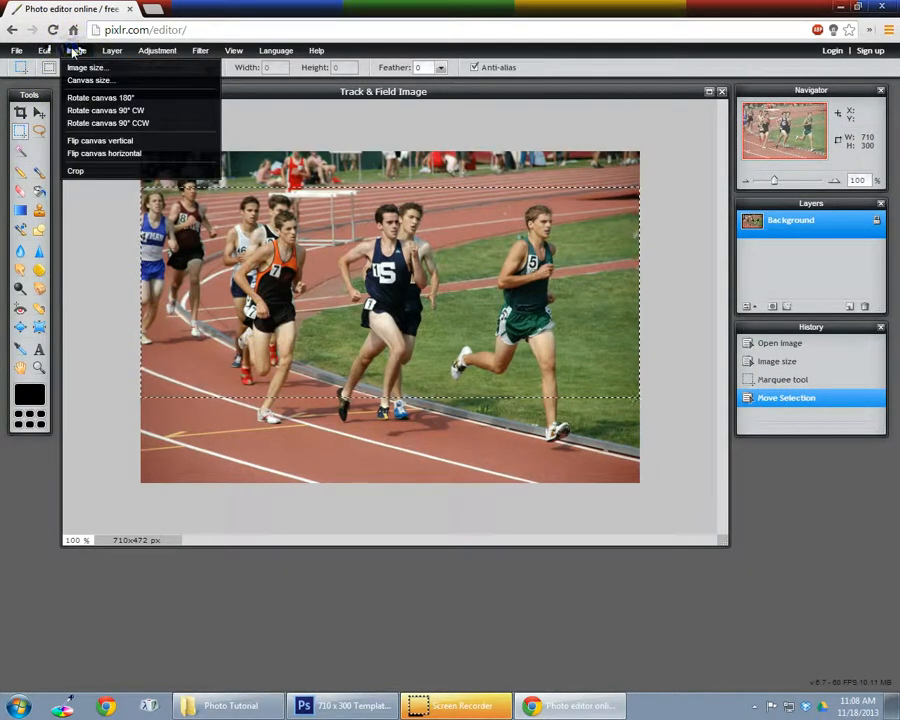
pyautogui.click(96, 171)
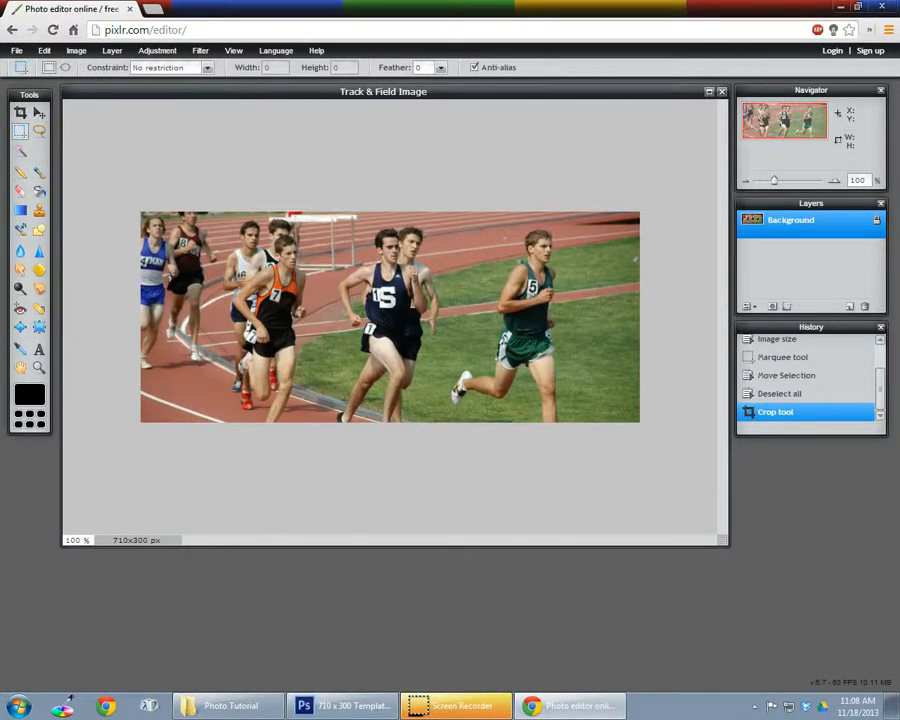
# Step: Open the save options for the cropped Track & Field Image
pyautogui.click(17, 50)
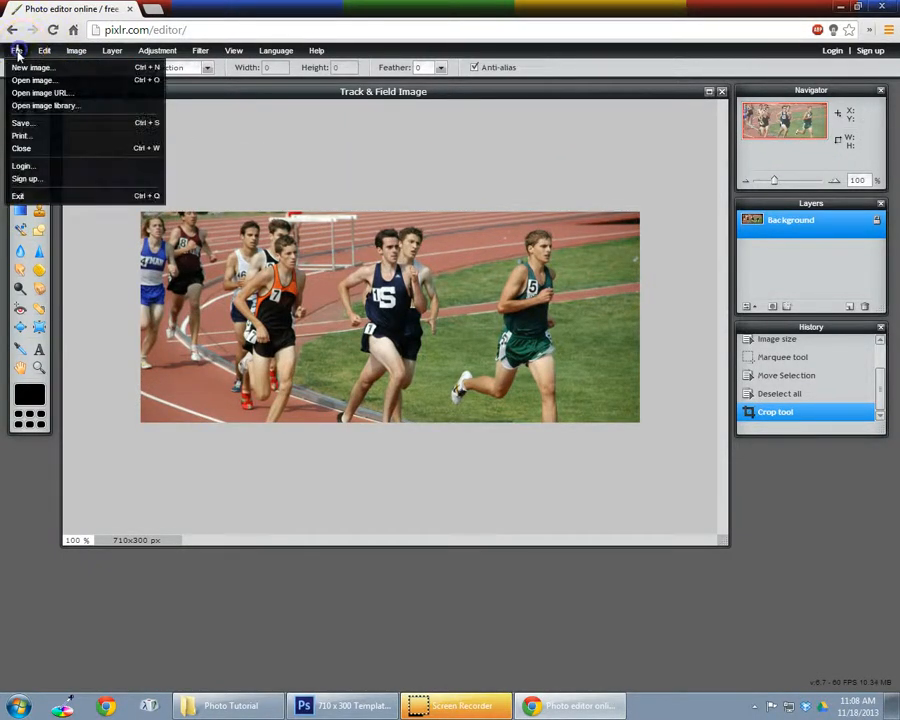
pyautogui.click(32, 120)
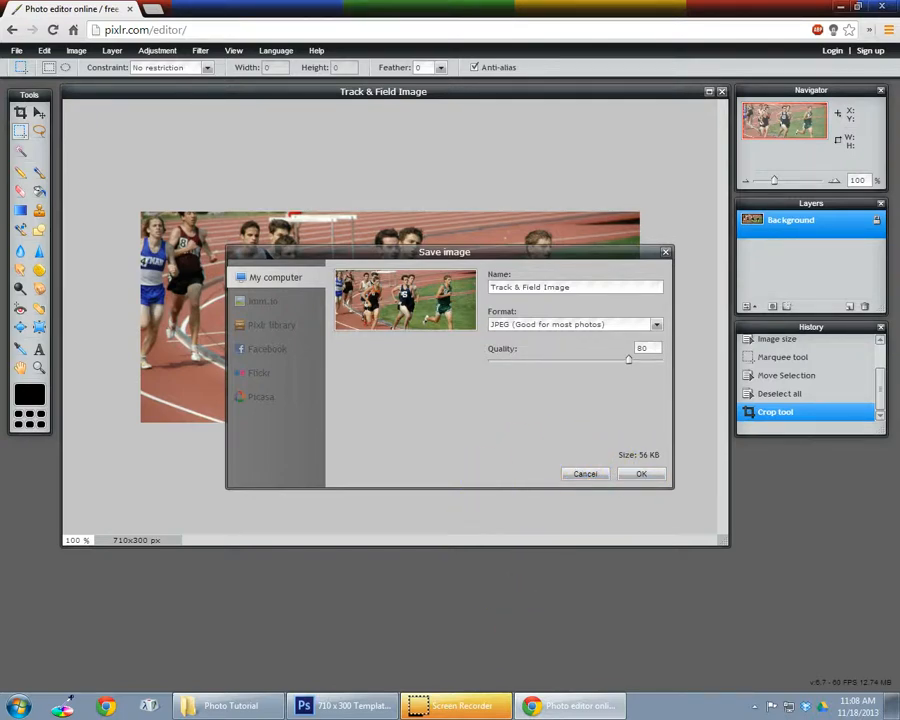
# Step: Switch to the Kern Workforce 2000 WordPress admin and create a new post titled "Title" with the body text "Content"
pyautogui.moveTo(899, 75); pyautogui.dragTo(444, 2)
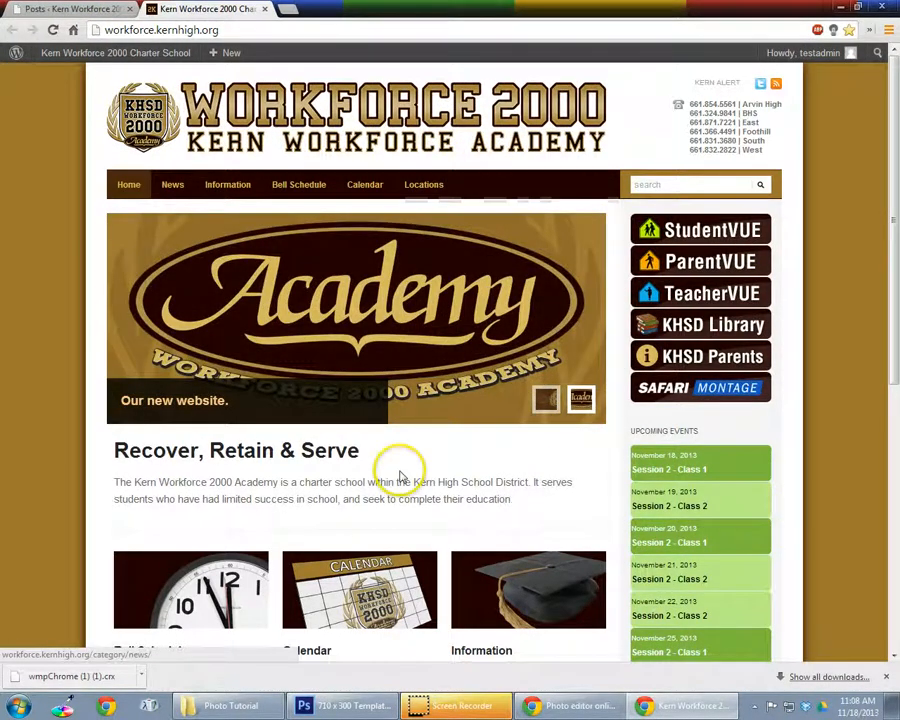
pyautogui.click(75, 9)
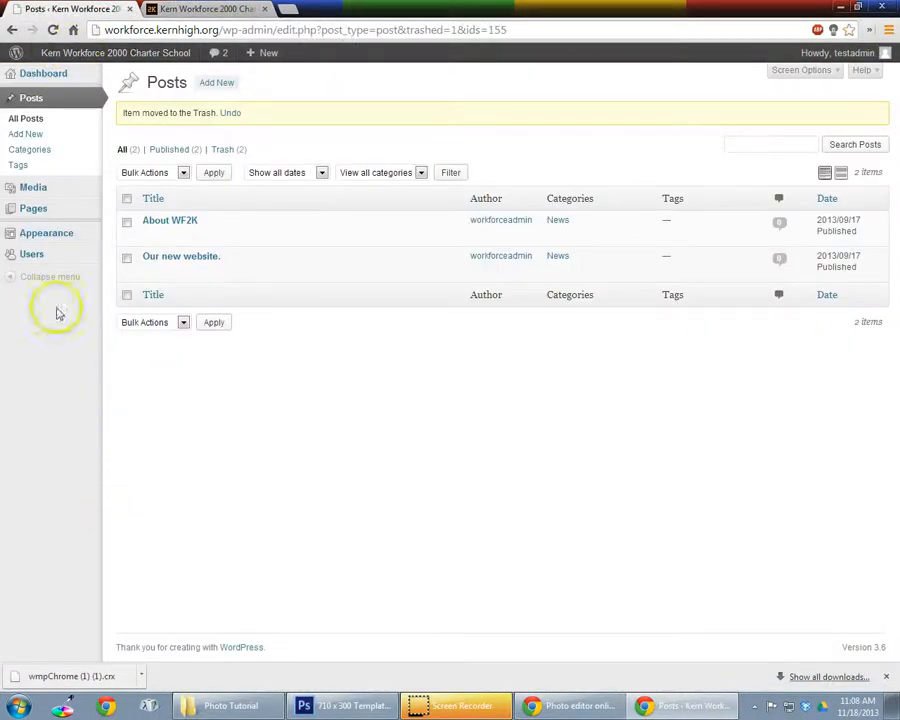
pyautogui.click(27, 134)
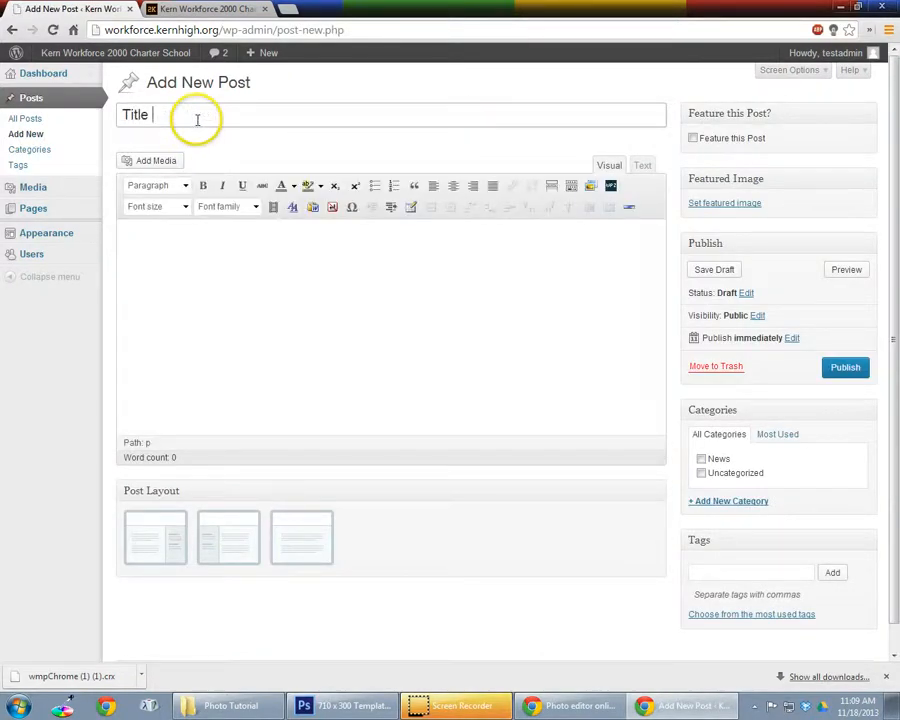
pyautogui.click(180, 254)
pyautogui.write('c')
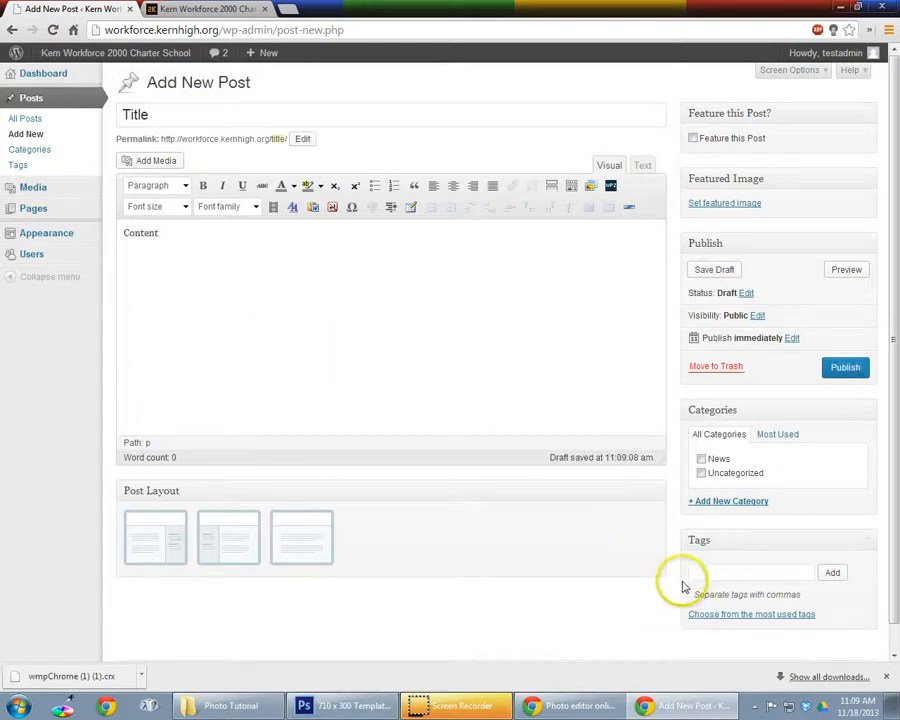
# Step: Upload the slideshow image from the Photo Tutorial folder and set it as the post's featured image
pyautogui.click(726, 203)
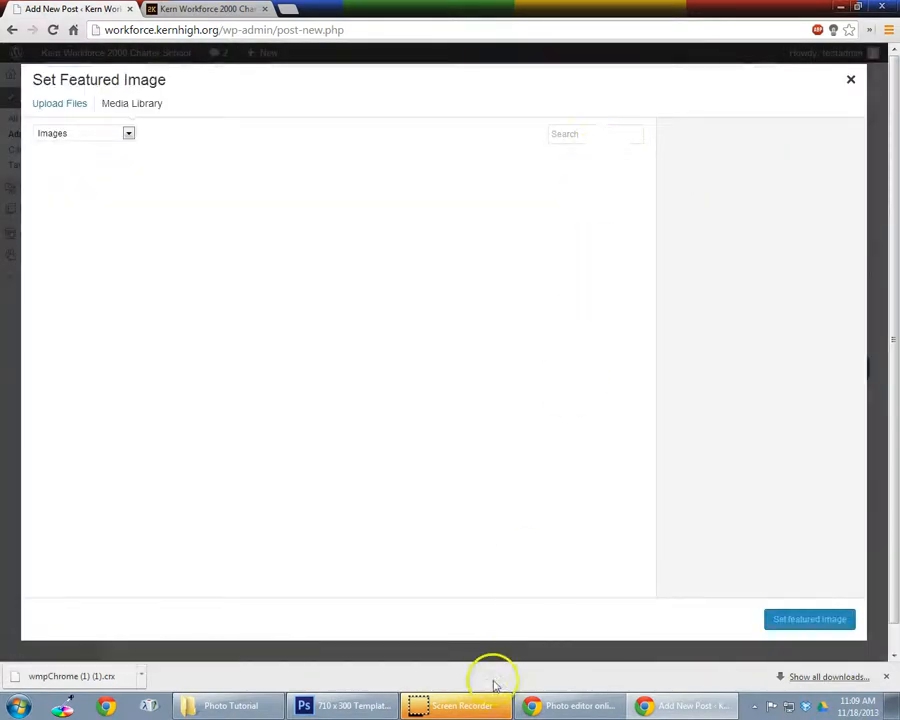
pyautogui.click(218, 695)
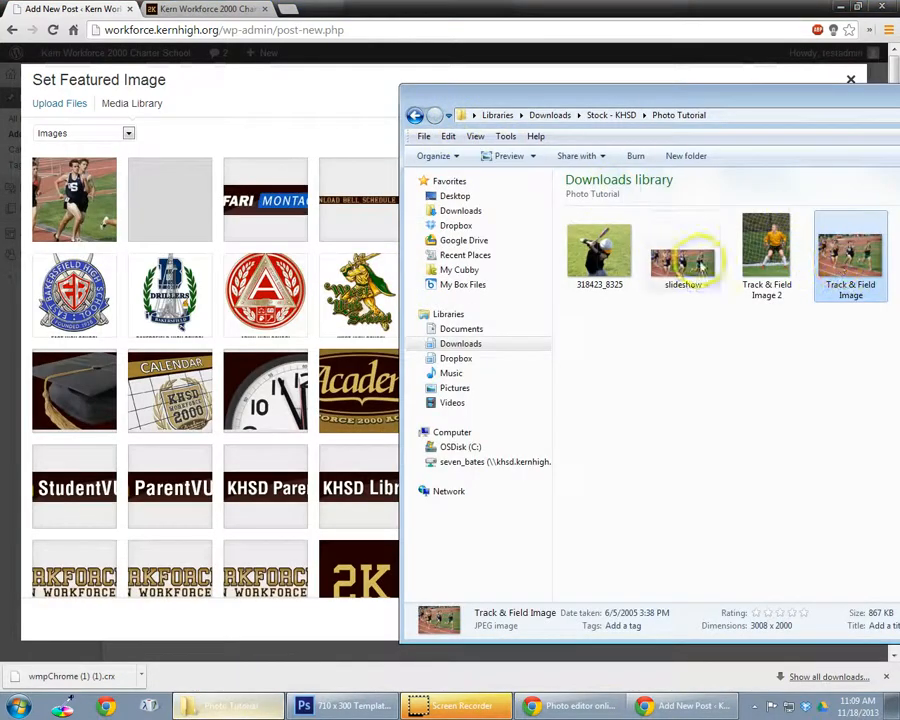
pyautogui.moveTo(683, 262); pyautogui.dragTo(99, 213)
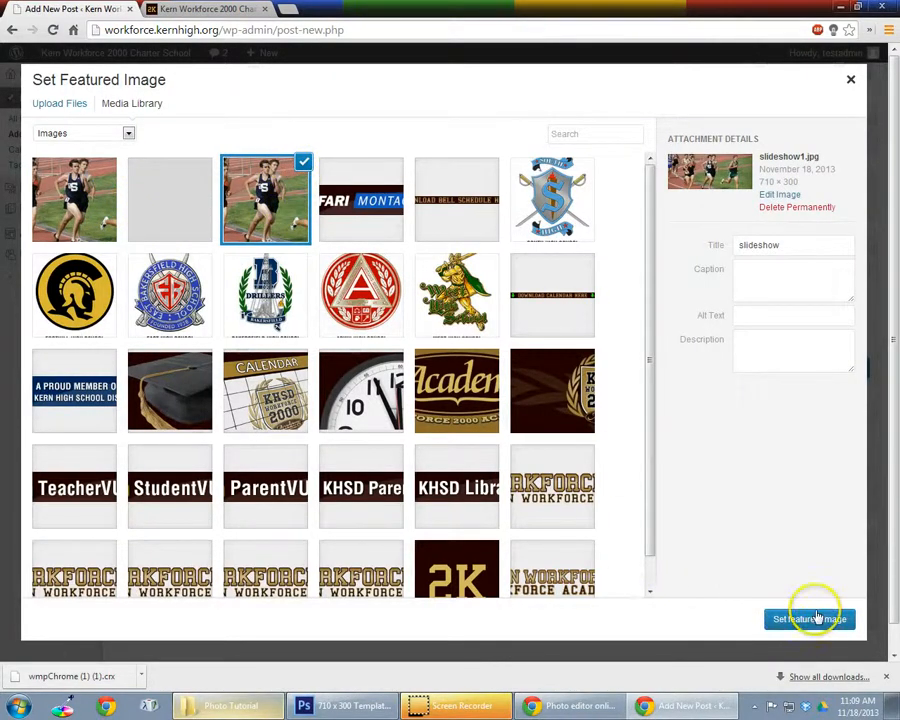
pyautogui.click(814, 618)
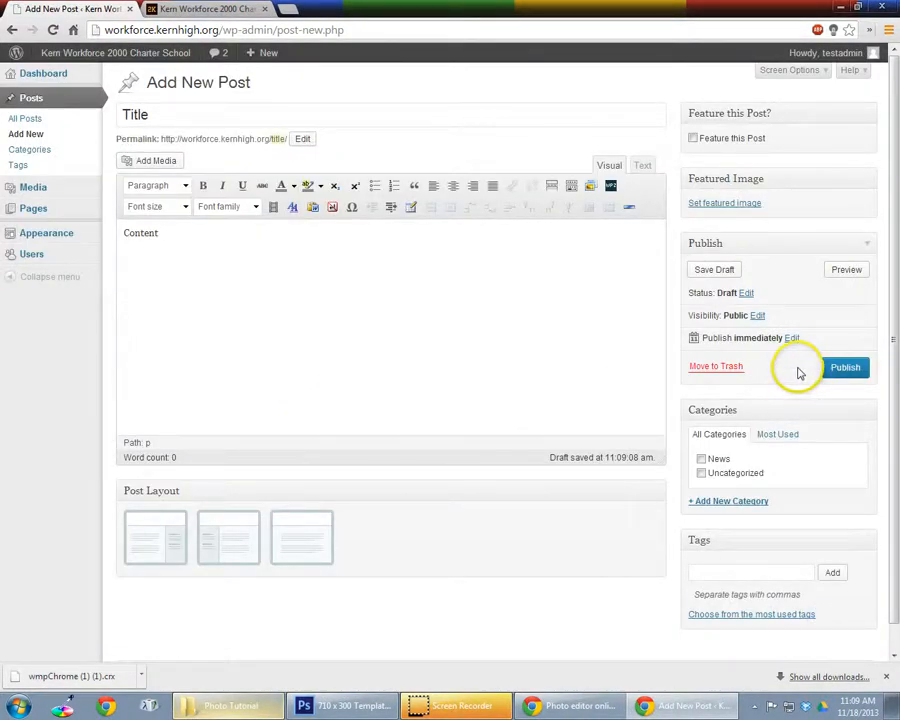
# Step: Mark the post as featured, assign it to the News category, and publish it
pyautogui.click(745, 140)
pyautogui.click(715, 549)
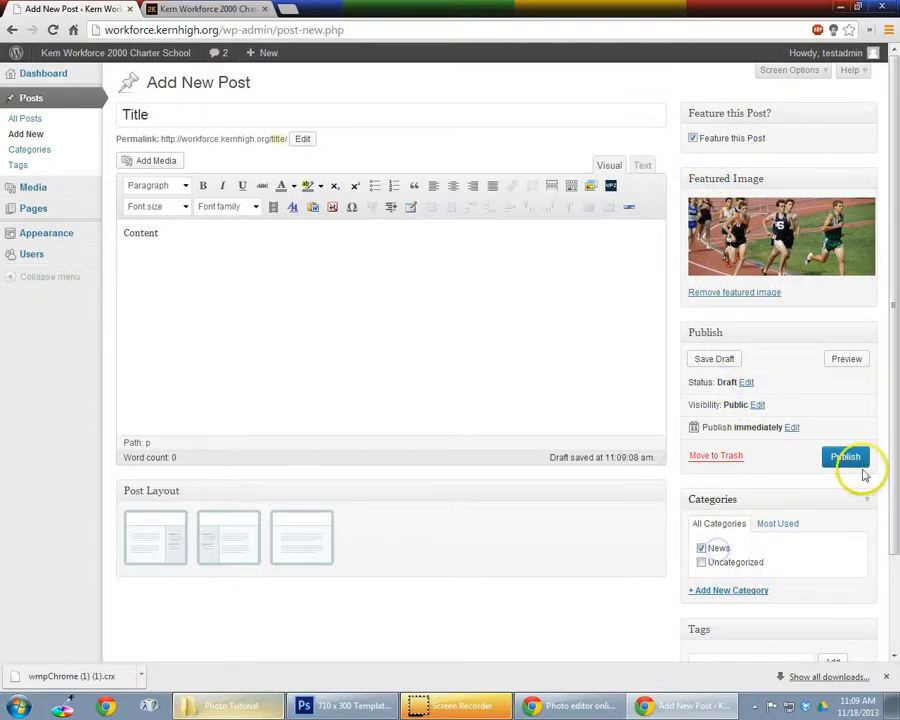
pyautogui.click(844, 456)
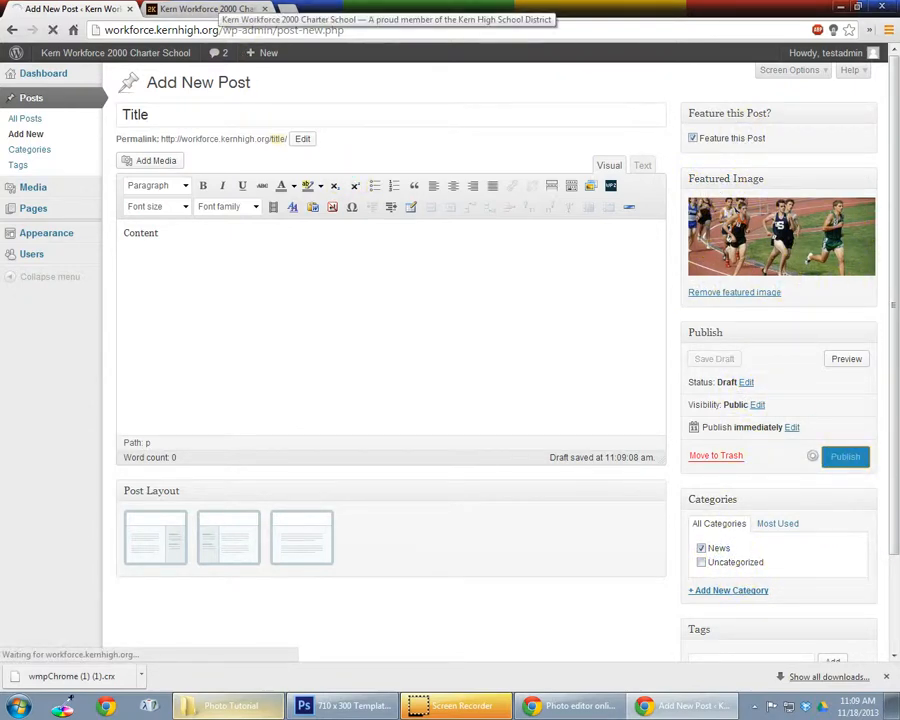
# Step: Reload the Kern Workforce 2000 home page to check its slideshow for the published post
pyautogui.click(175, 10)
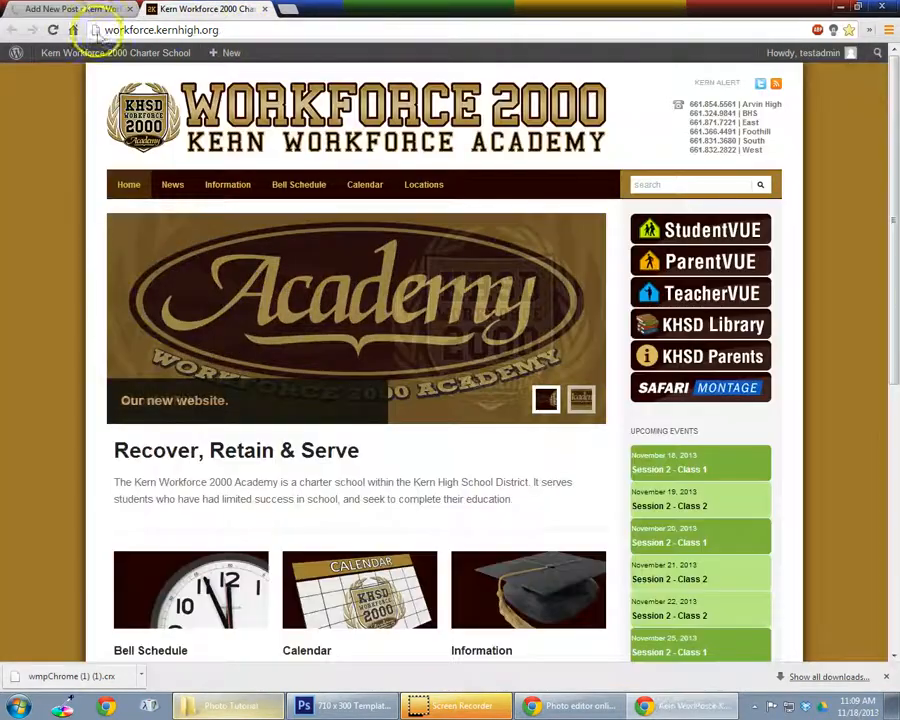
pyautogui.click(52, 30)
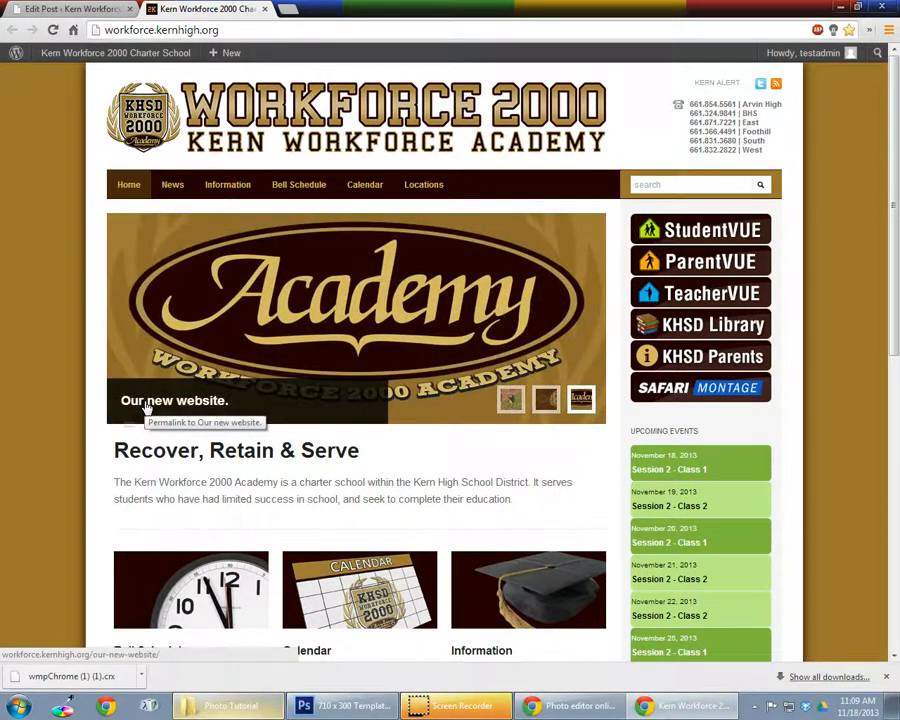
# Step: Switch to Photoshop and look over Track & Field Image.jpg and 710 x 300 Template.psd in turn
pyautogui.click(341, 705)
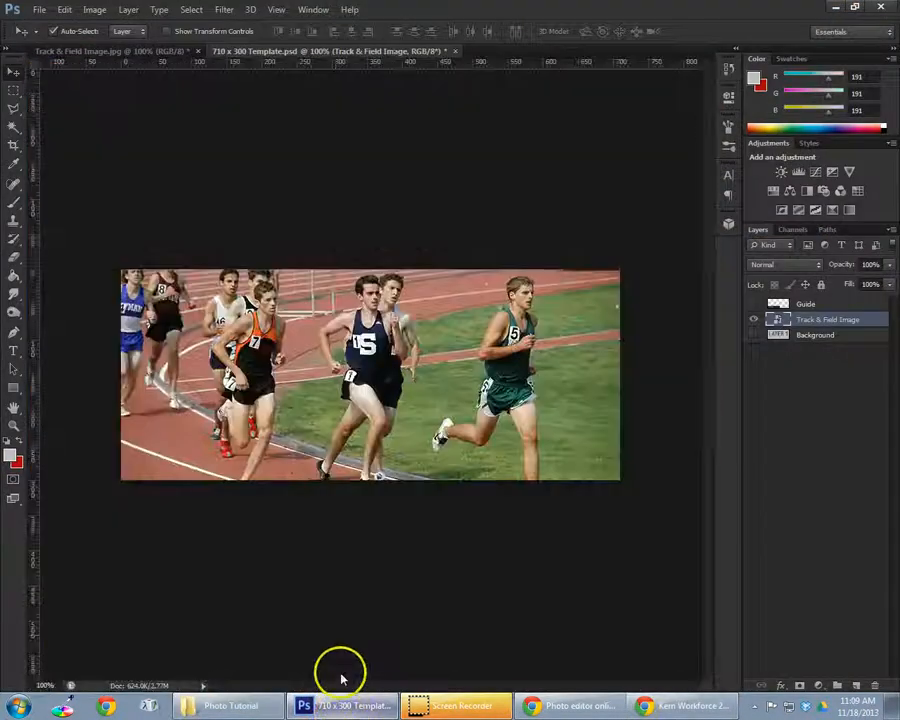
pyautogui.click(126, 53)
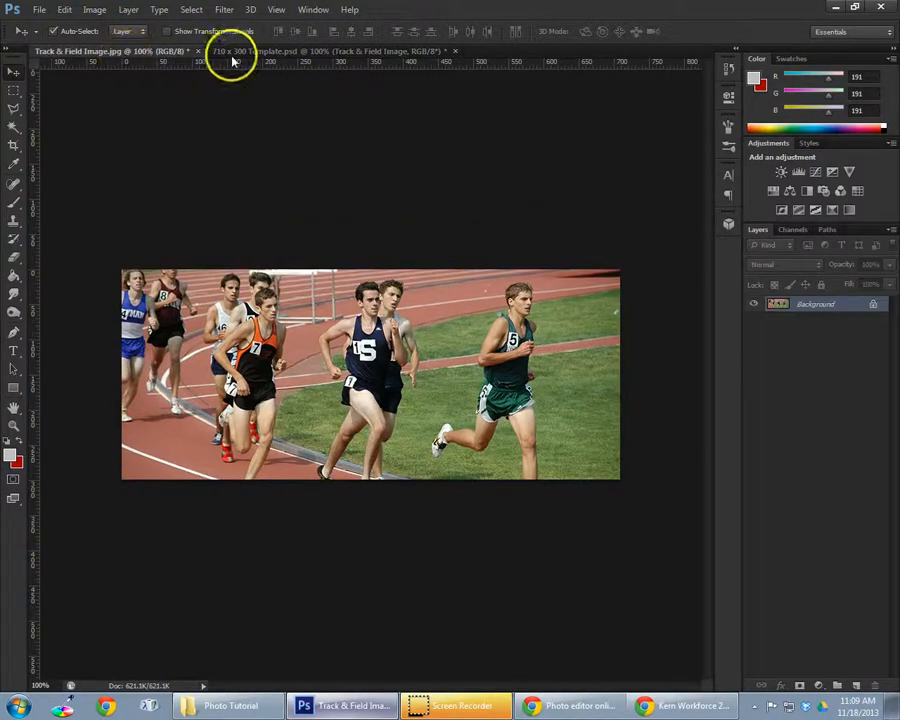
pyautogui.click(300, 52)
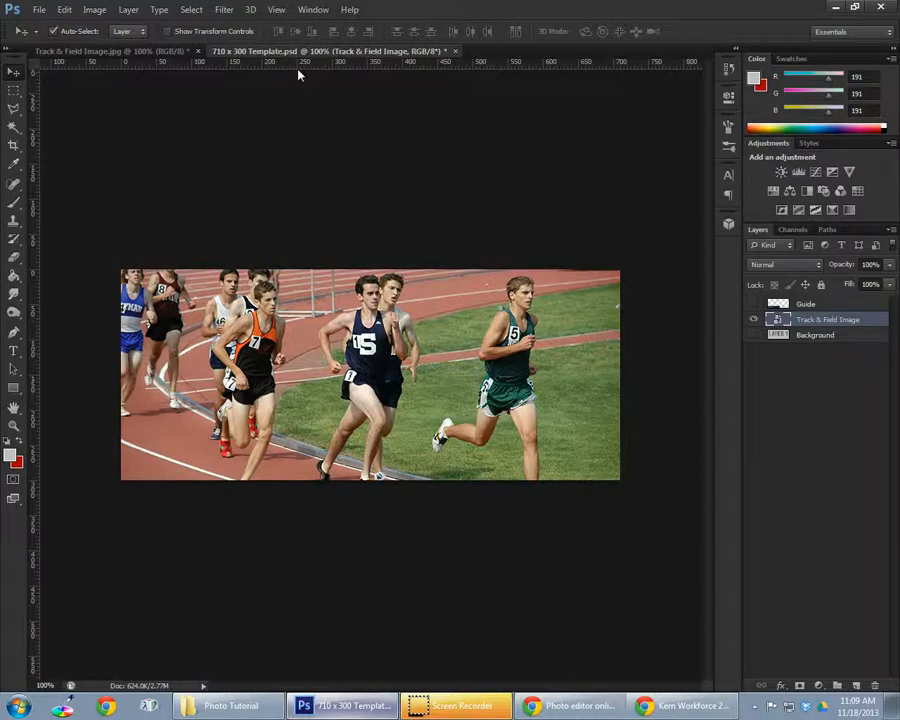
# Step: Open Track & Field Image from the Photo Tutorial folder in Paint
pyautogui.press('super')
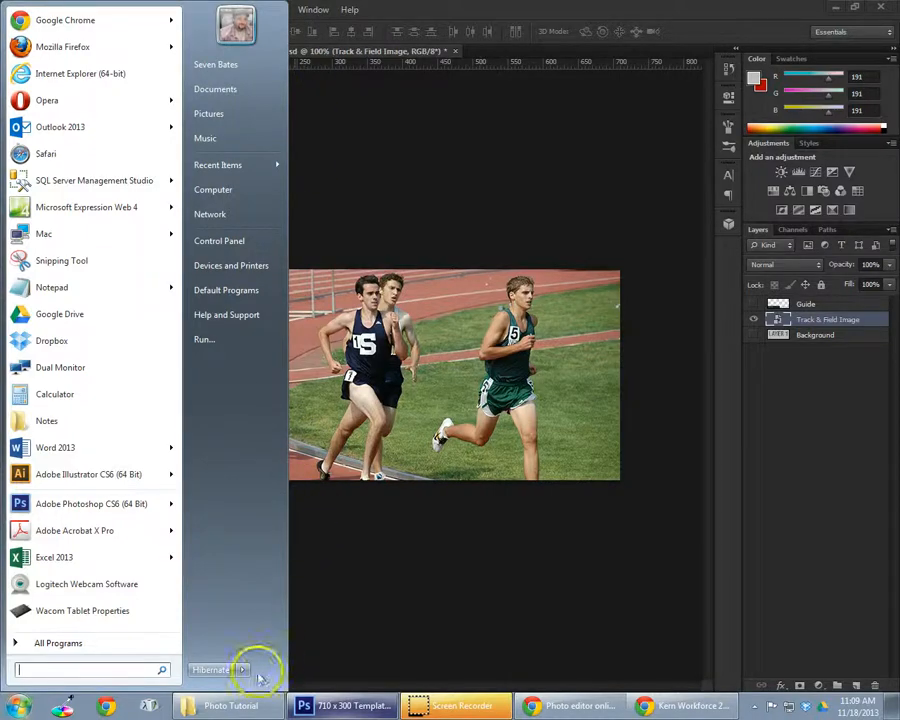
pyautogui.click(218, 706)
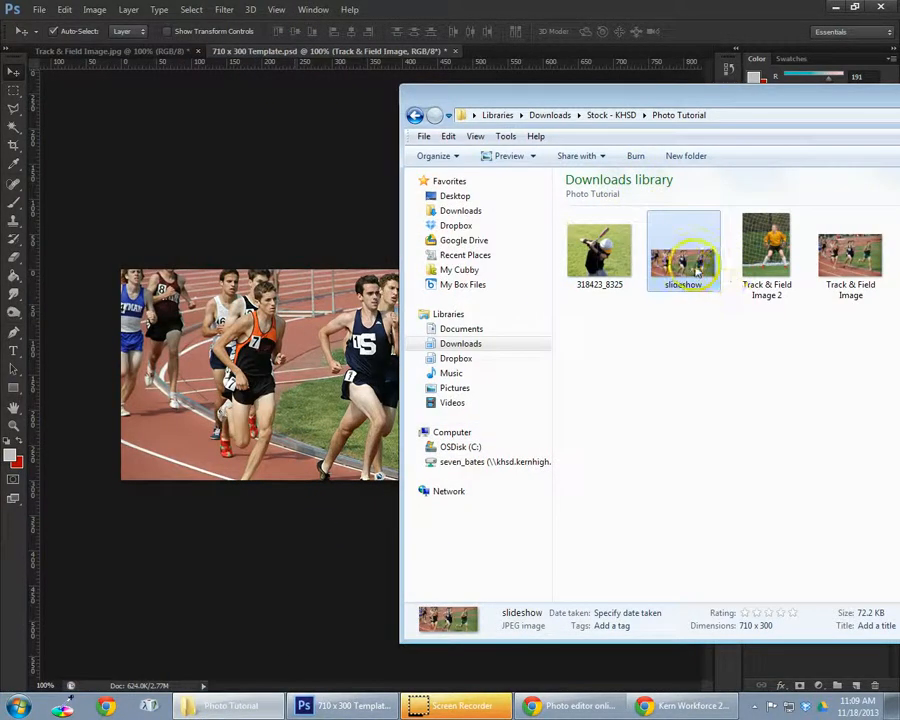
pyautogui.rightClick(852, 257)
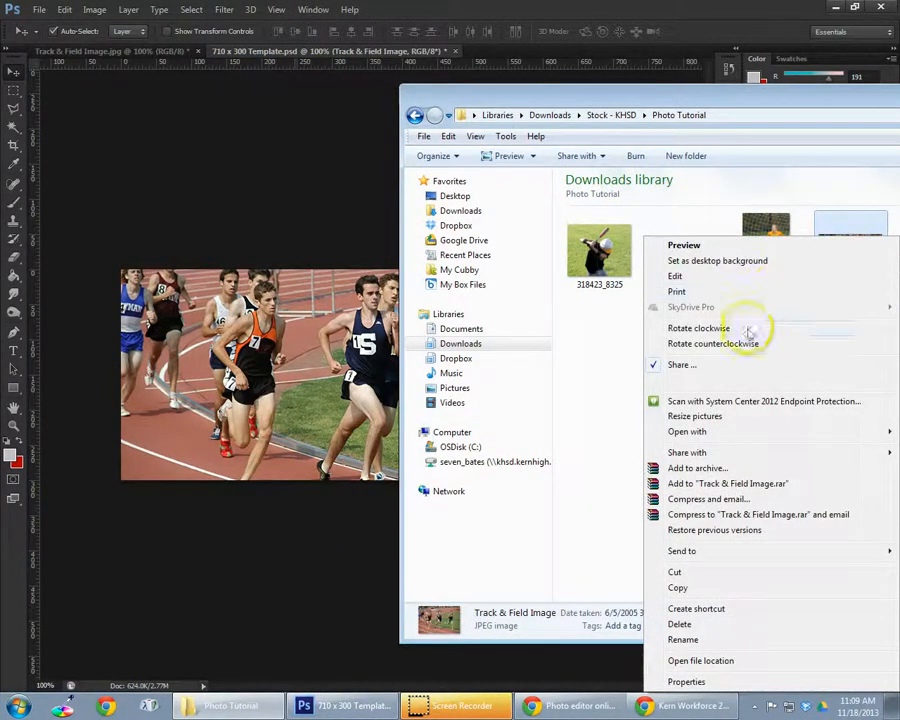
pyautogui.moveTo(709, 437)
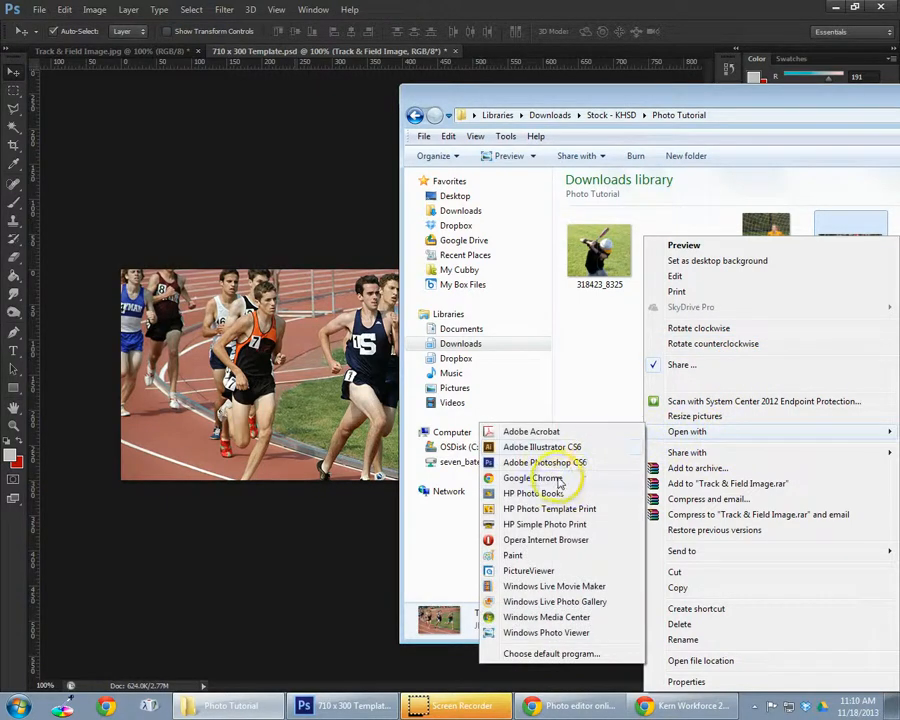
pyautogui.click(530, 557)
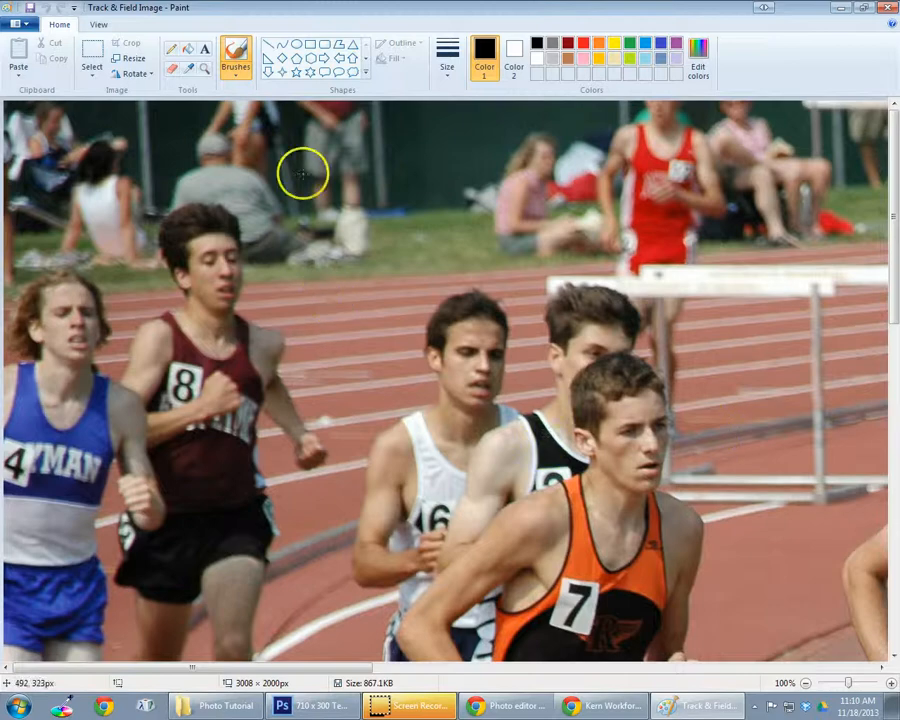
# Step: Resize the image to 710 pixels horizontally with the aspect ratio maintained
pyautogui.click(128, 58)
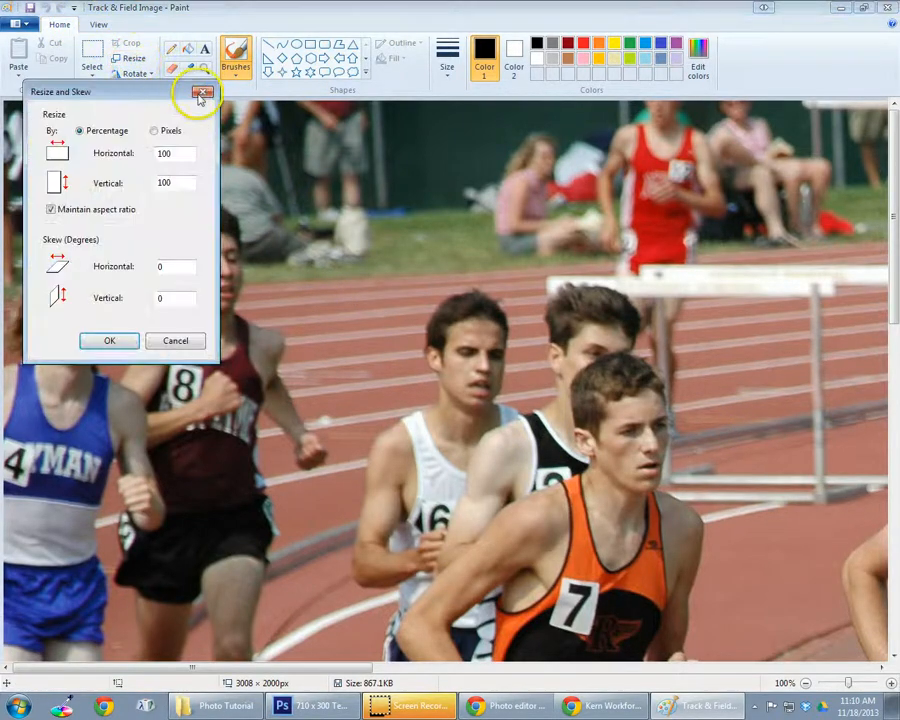
pyautogui.click(155, 131)
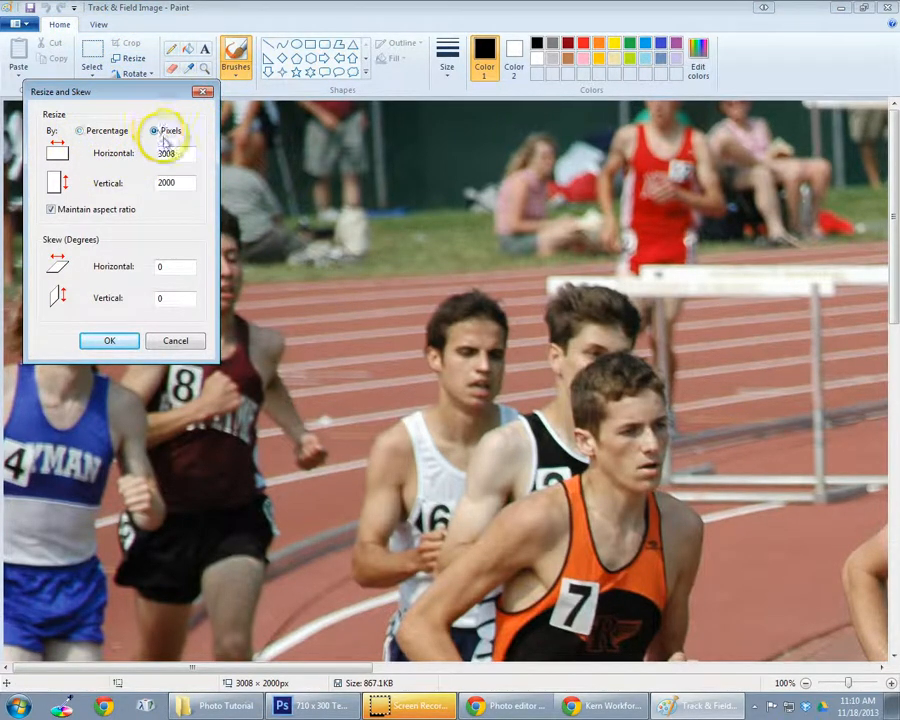
pyautogui.doubleClick(172, 153)
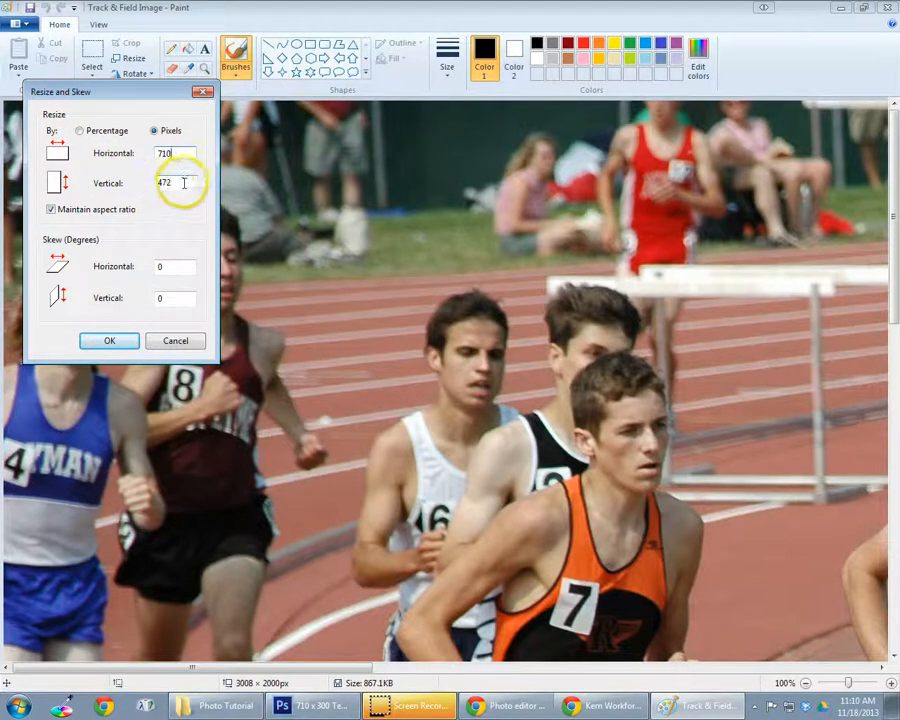
pyautogui.click(112, 340)
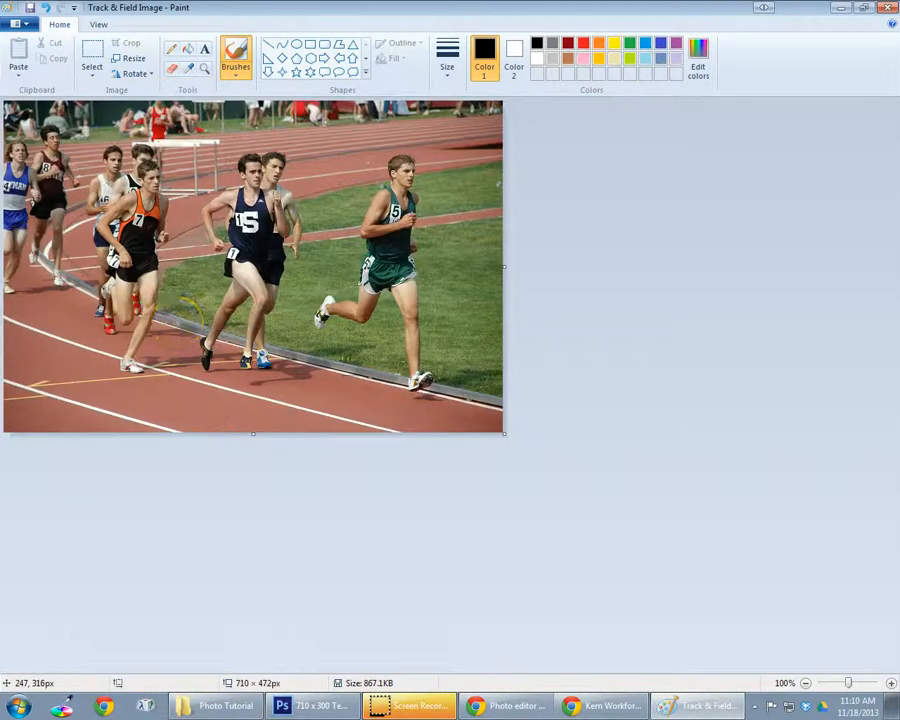
# Step: Resize the photo to 710 x 300 pixels with the aspect ratio not maintained
pyautogui.click(131, 60)
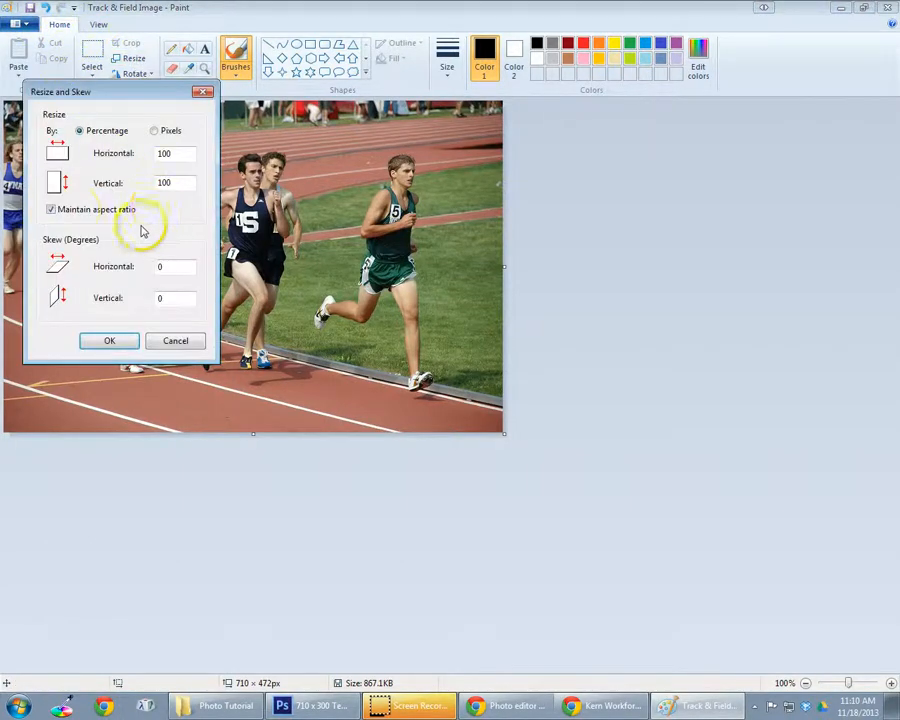
pyautogui.click(50, 209)
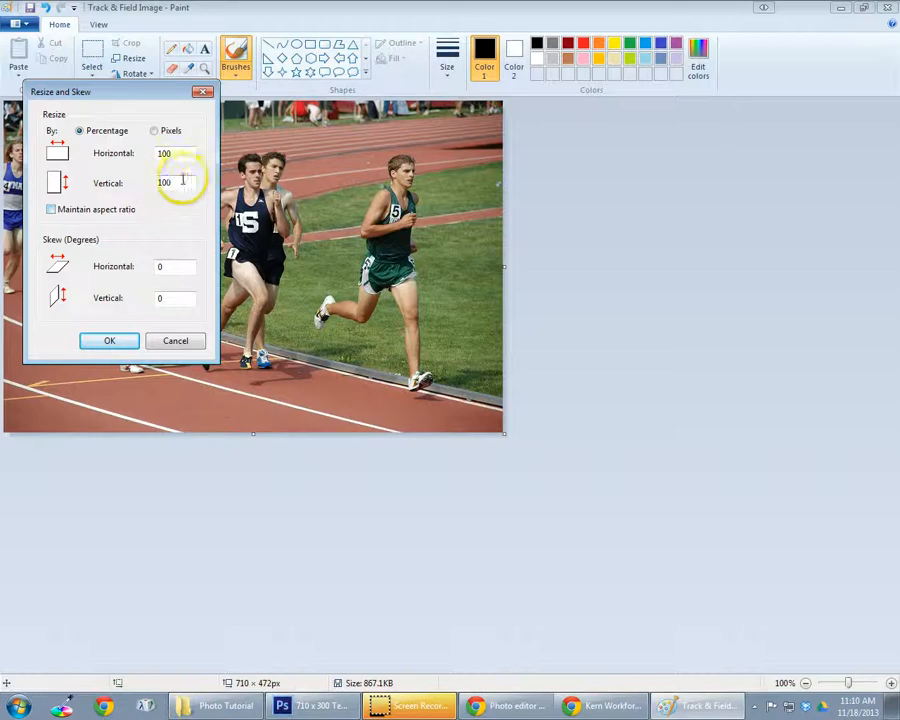
pyautogui.click(160, 131)
pyautogui.doubleClick(169, 183)
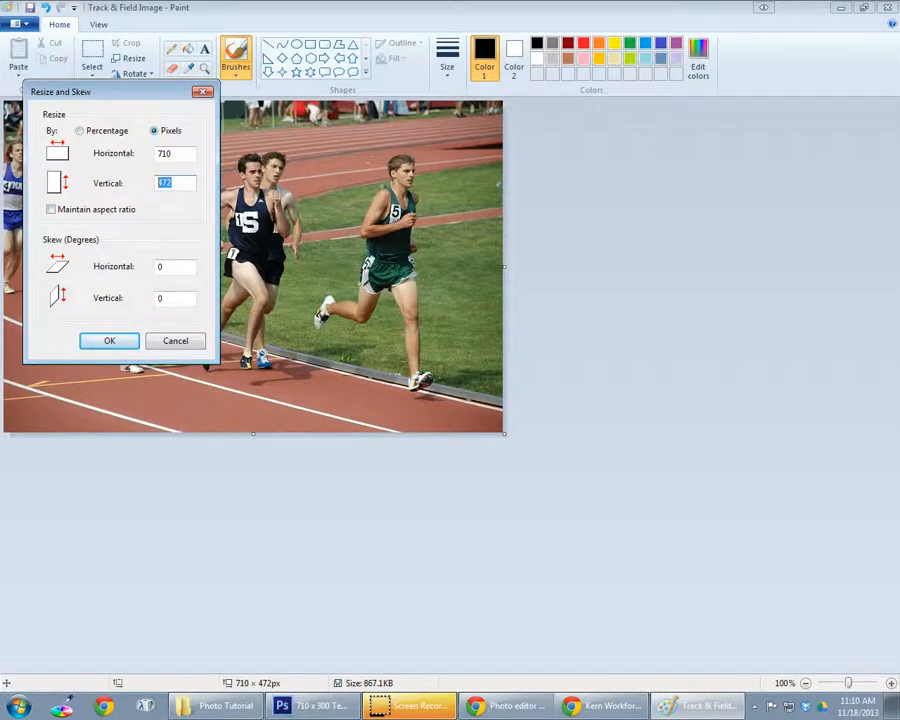
pyautogui.click(110, 341)
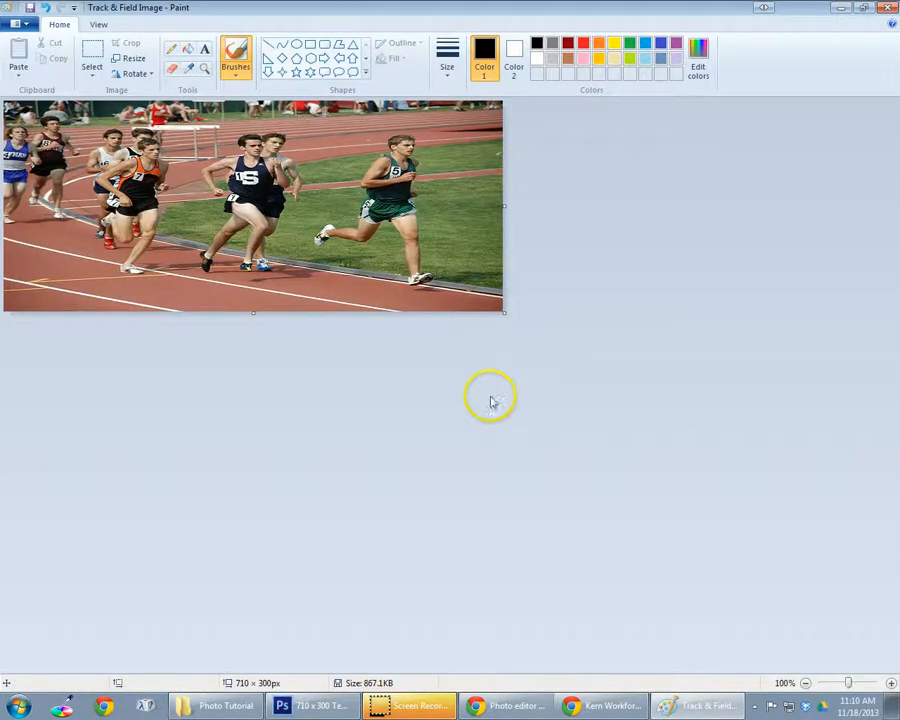
# Step: Undo both resizes of the Track & Field photo
pyautogui.hotkey('ctrl', 'z')
pyautogui.hotkey('ctrl', 'z')
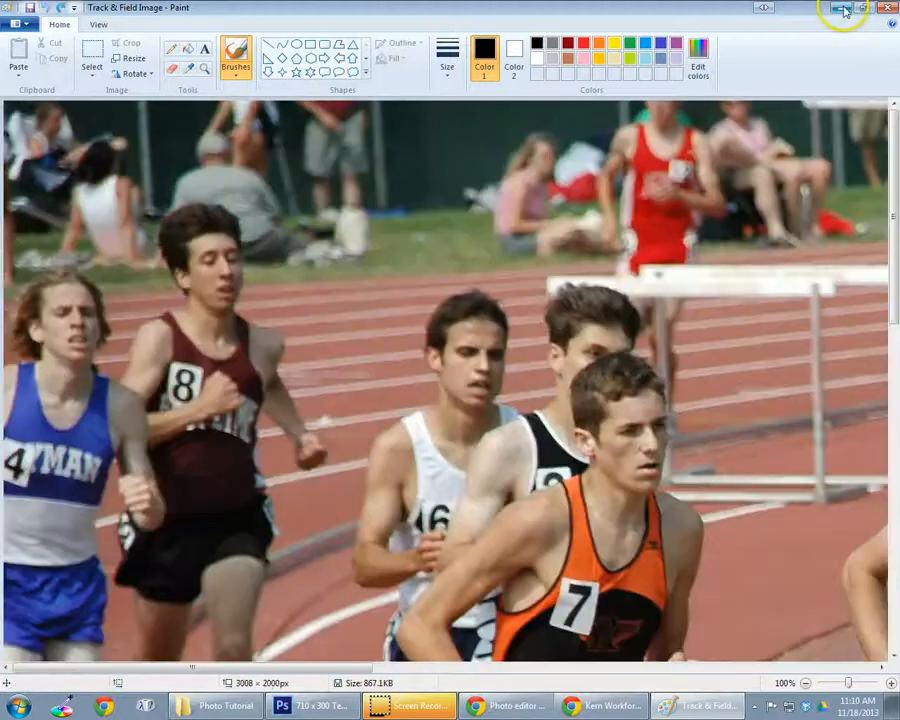
# Step: Switch to the 710 x 300 Template in Photoshop and show its Guide layer
pyautogui.click(841, 8)
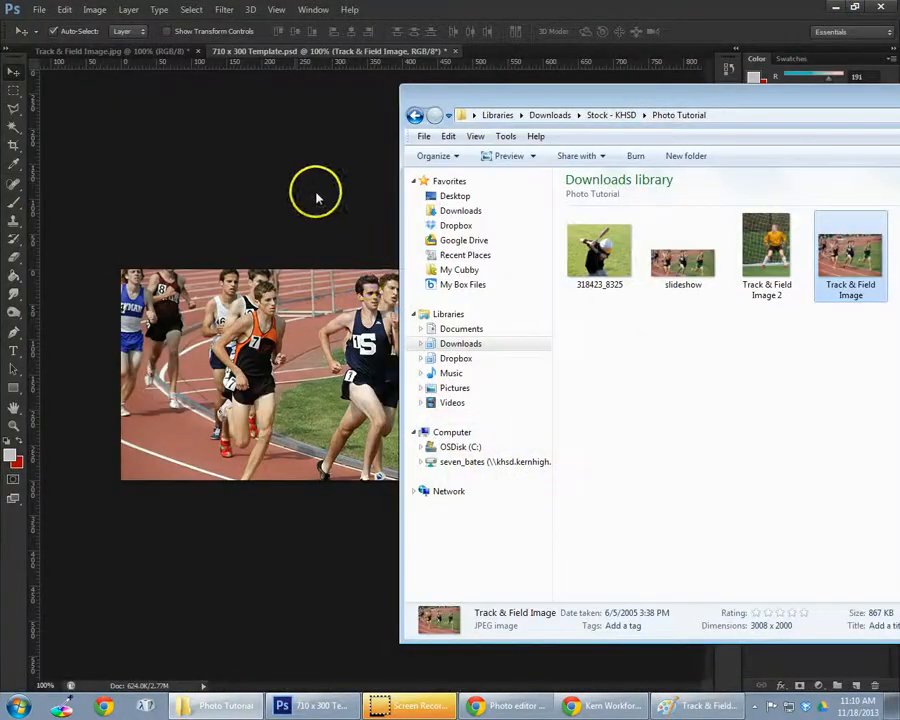
pyautogui.click(315, 197)
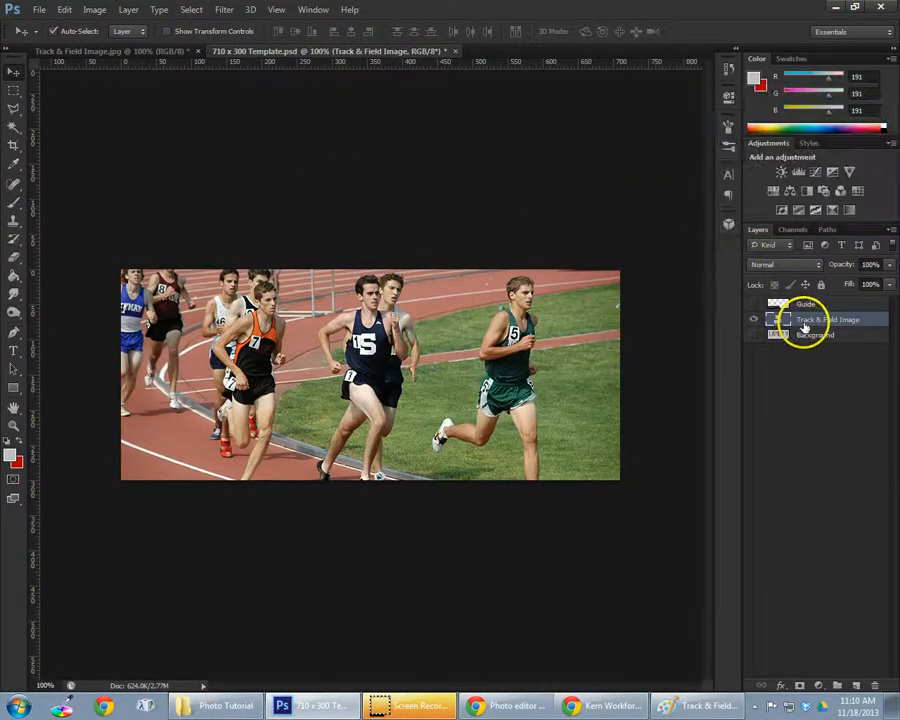
pyautogui.click(754, 304)
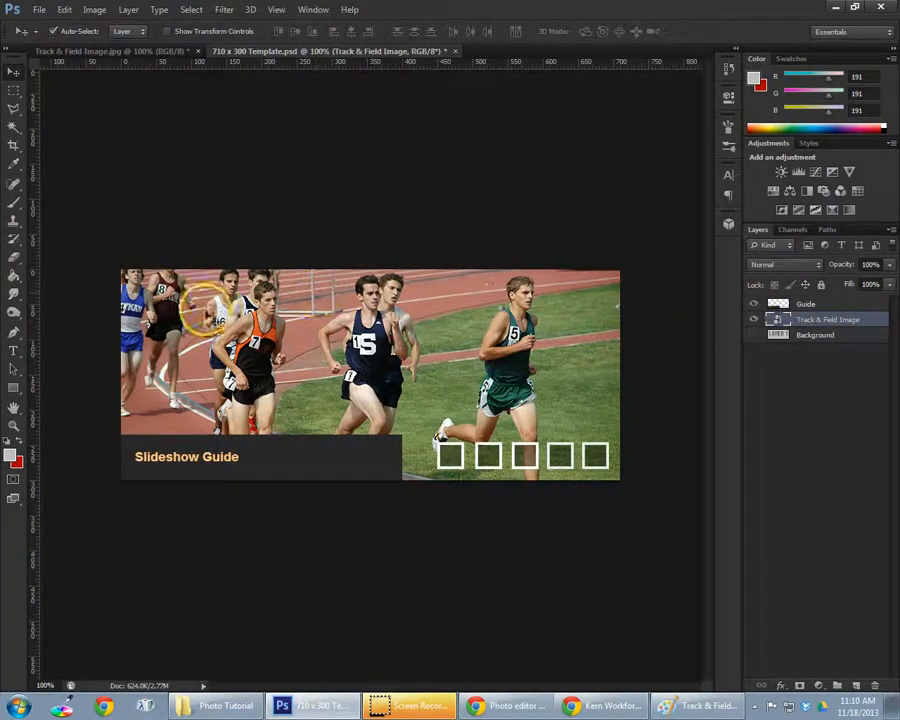
# Step: Add a new layer above the Track & Field Image layer and fill it with the light grey foreground colour
pyautogui.click(13, 389)
pyautogui.click(13, 389)
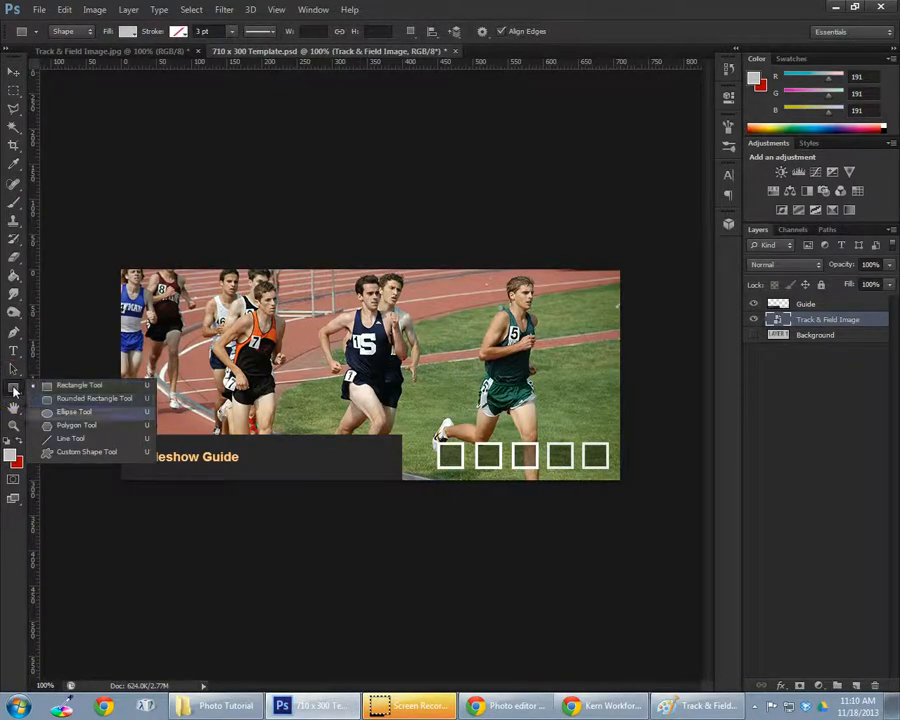
pyautogui.click(60, 410)
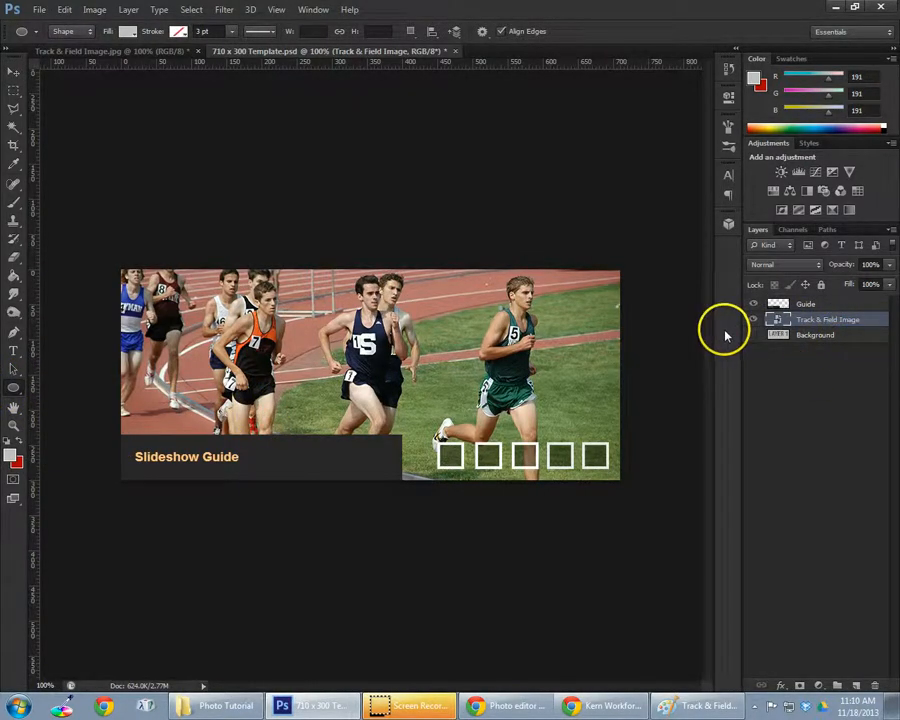
pyautogui.hotkey('ctrl', 'shift', 'alt', 'n')
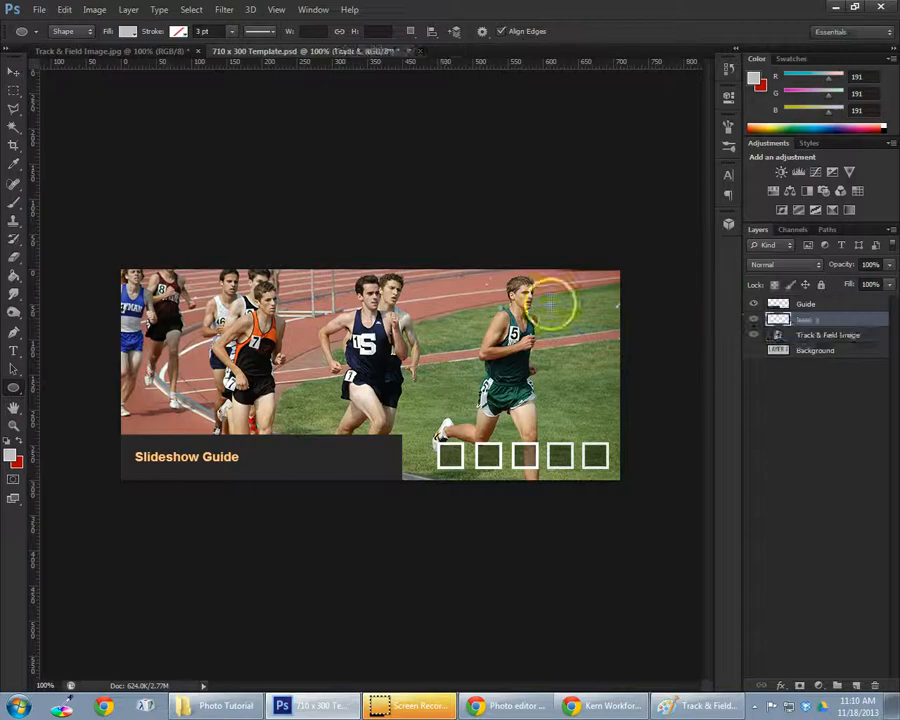
pyautogui.click(14, 278)
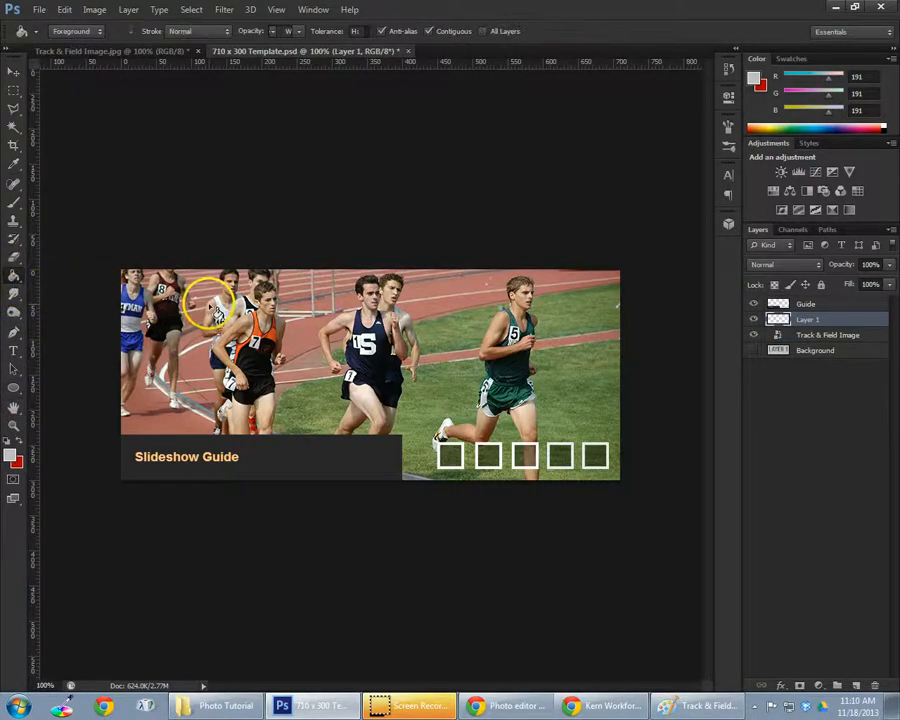
pyautogui.click(210, 305)
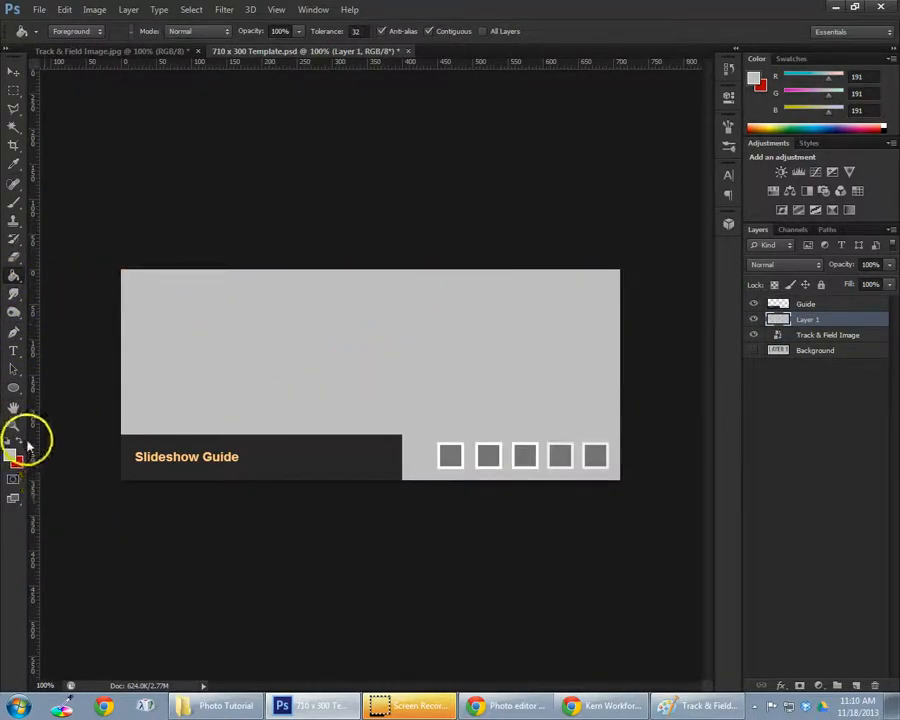
# Step: Swap the foreground and background colours and add the red text TITLE HERE to the banner
pyautogui.click(22, 443)
pyautogui.click(14, 388)
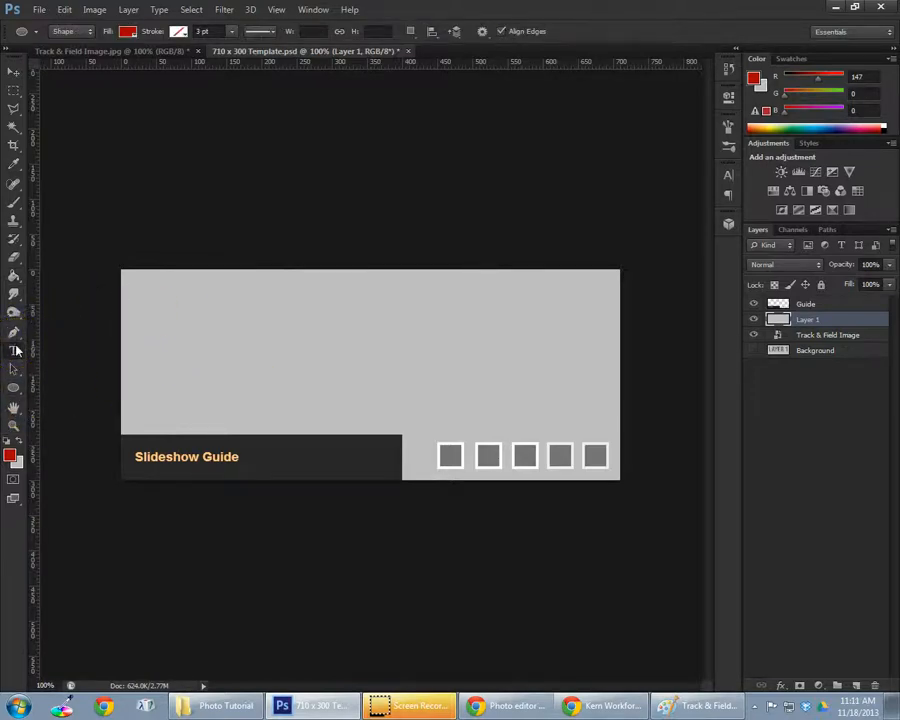
pyautogui.click(16, 350)
pyautogui.click(140, 318)
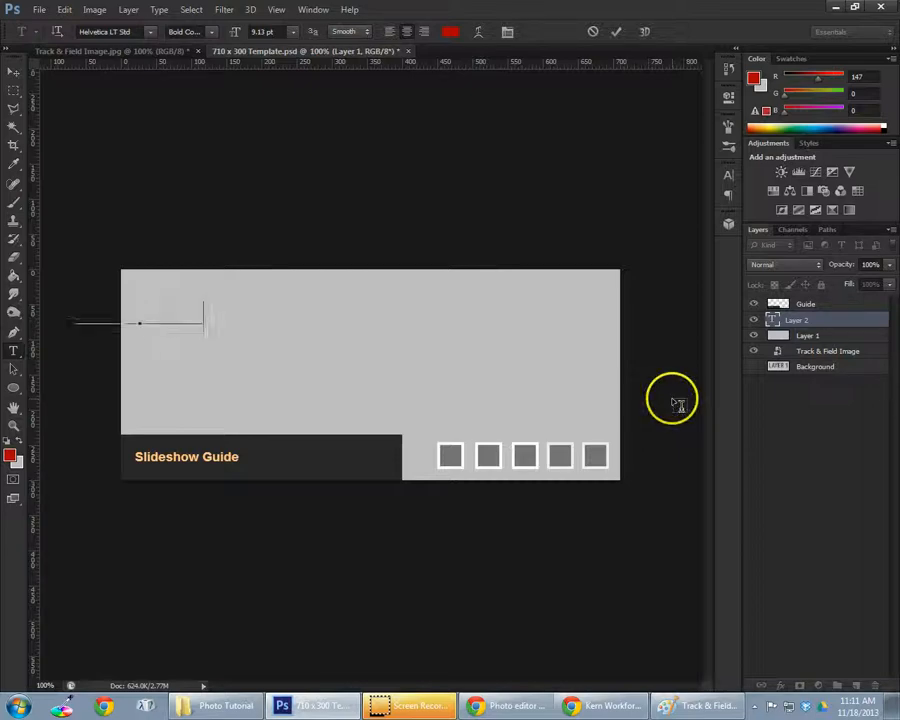
pyautogui.click(16, 75)
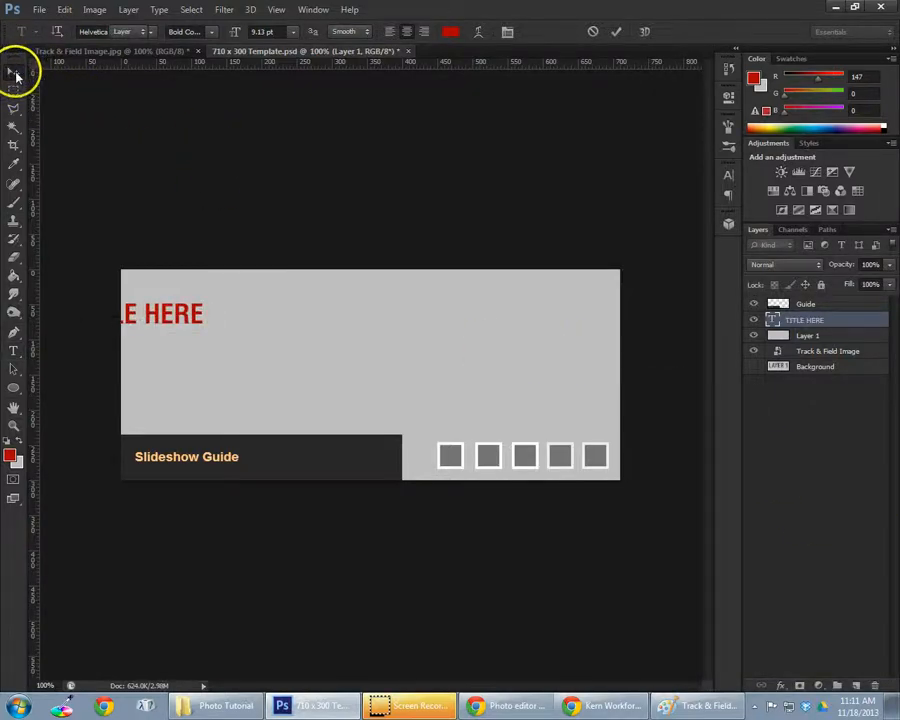
# Step: Enlarge the TITLE HERE text to about 675 px wide, centred on the banner, and hide the Guide layer
pyautogui.moveTo(169, 321); pyautogui.dragTo(372, 365)
pyautogui.hotkey('ctrl', 't')
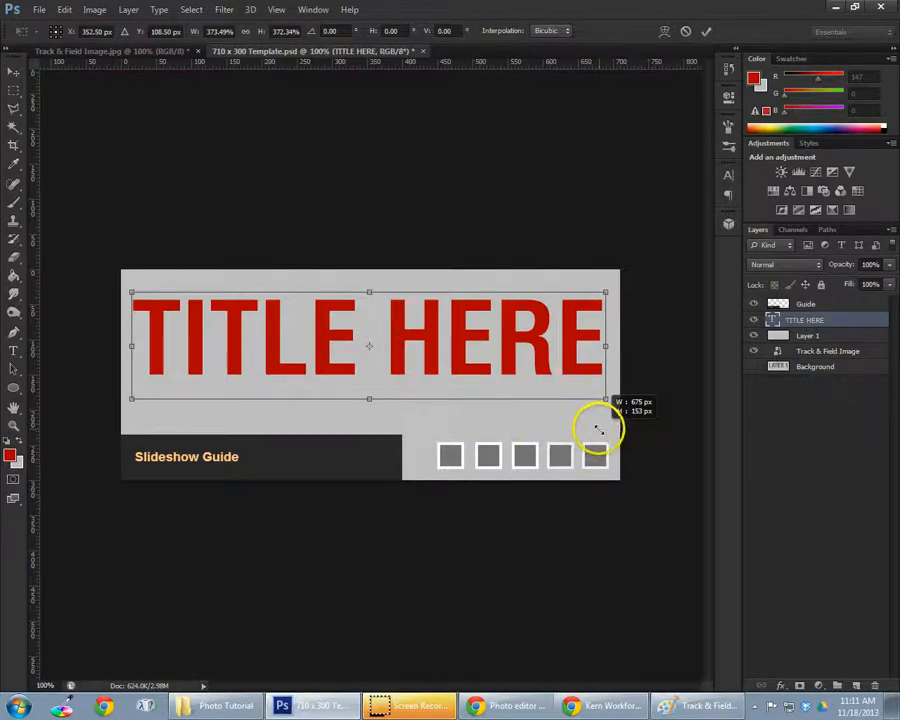
pyautogui.moveTo(598, 428); pyautogui.dragTo(599, 429)
pyautogui.press('Return')
pyautogui.moveTo(512, 317); pyautogui.dragTo(510, 347)
pyautogui.click(753, 303)
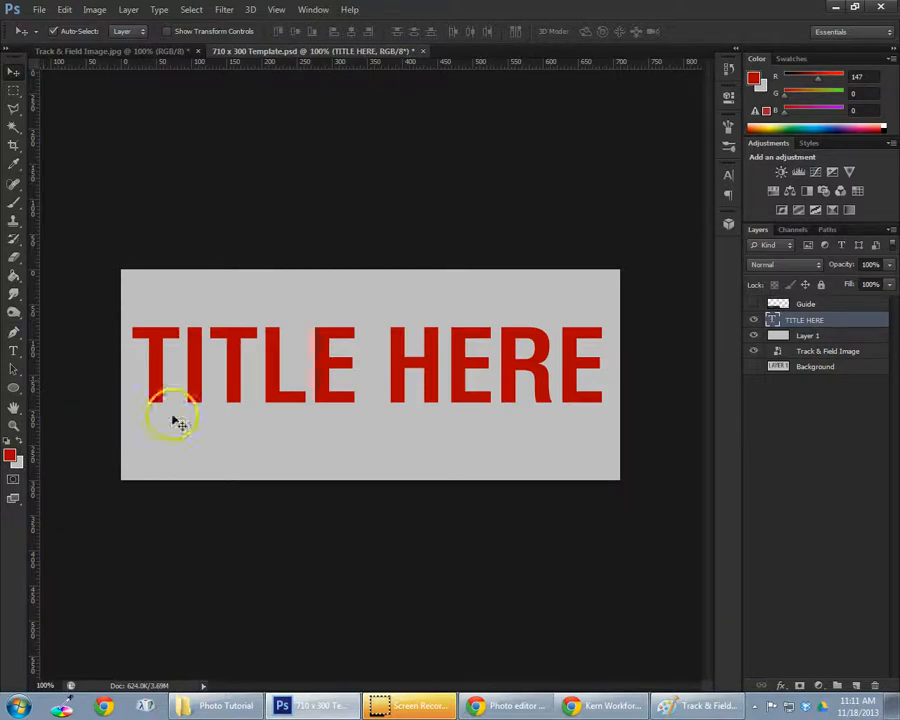
# Step: Switch to the Pixlr editor, cancel saving the image, and cover the photo with a linear white-to-black gradient
pyautogui.click(510, 705)
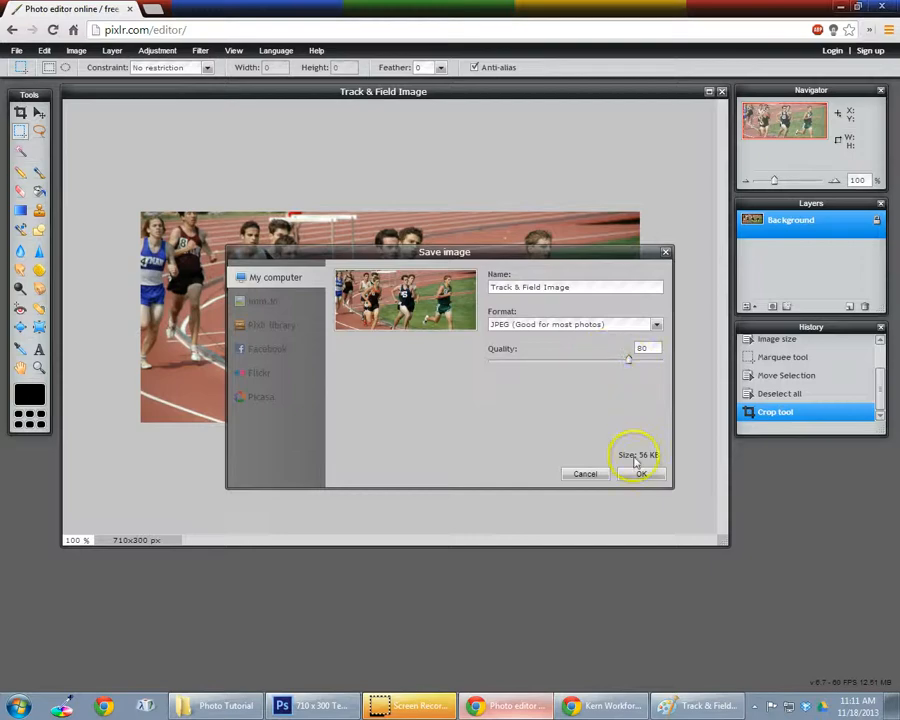
pyautogui.click(585, 476)
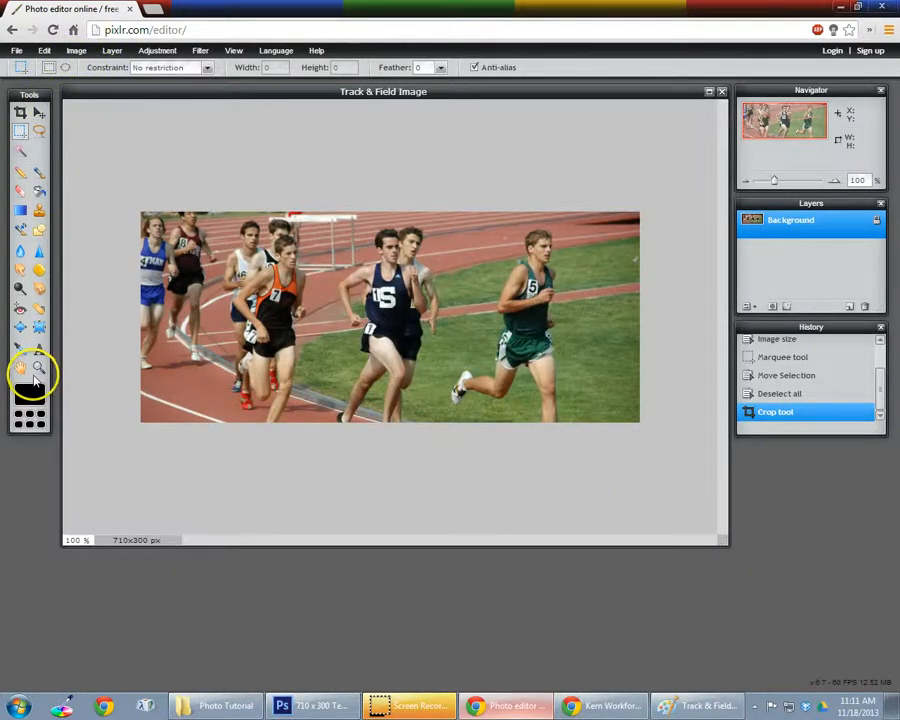
pyautogui.click(21, 213)
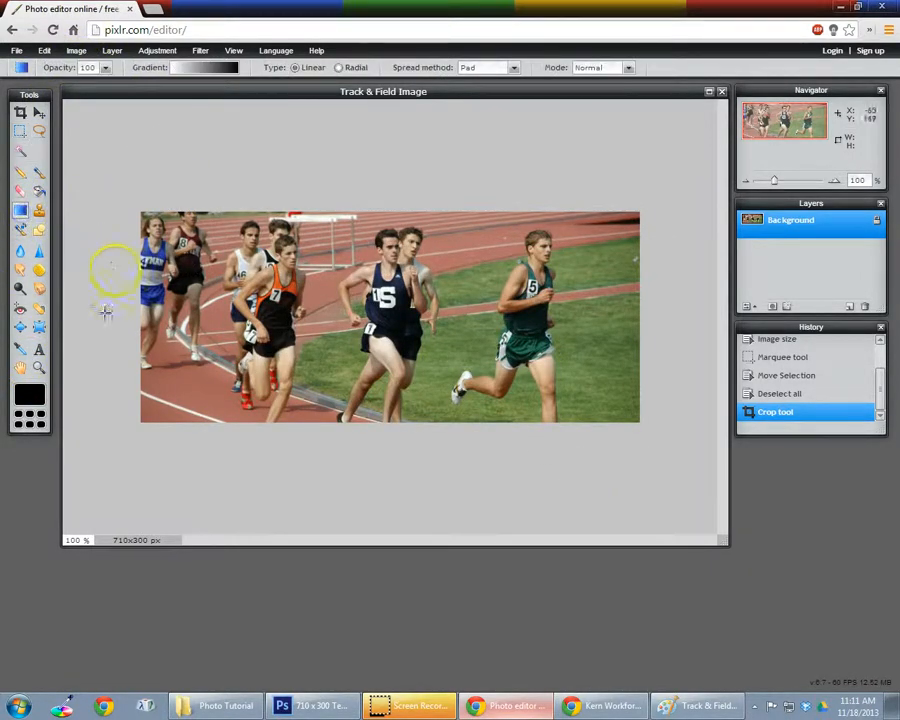
pyautogui.moveTo(674, 503); pyautogui.dragTo(652, 424)
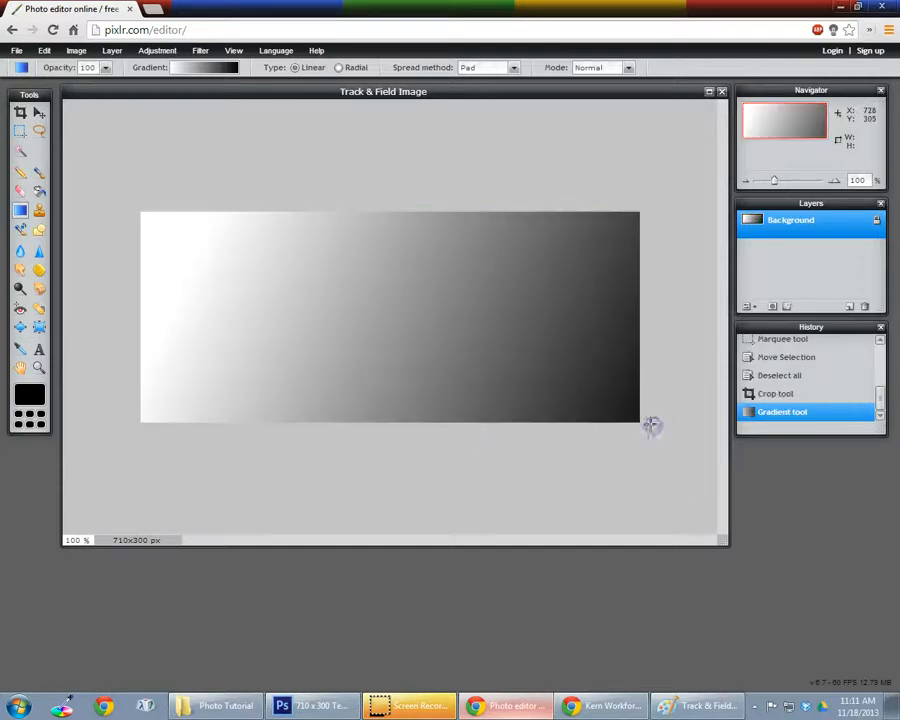
# Step: Add the text INFORMATION HERE across the middle of the gradient
pyautogui.click(39, 349)
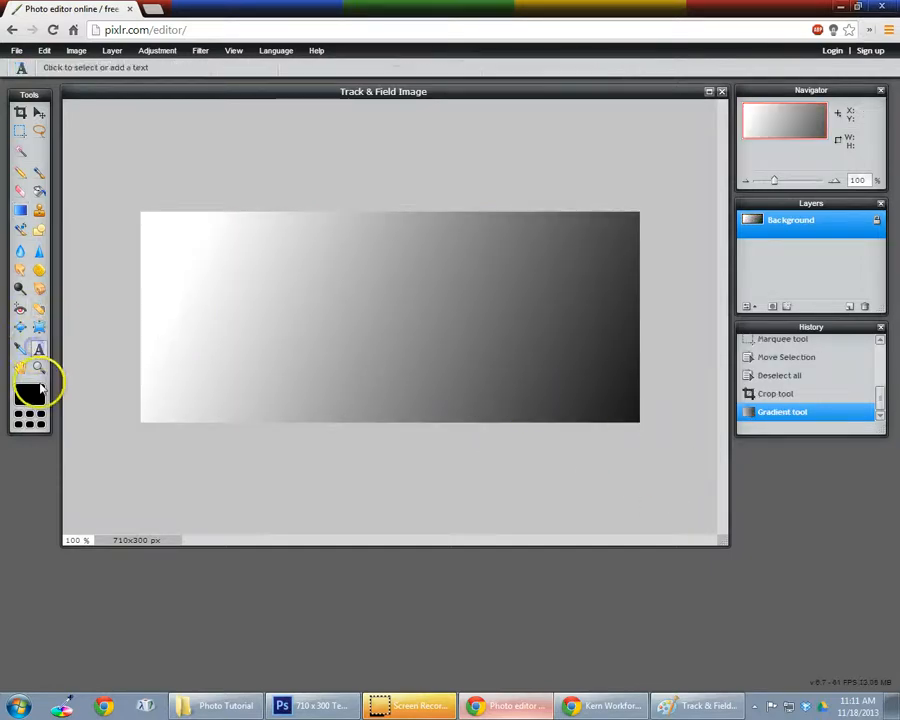
pyautogui.click(255, 310)
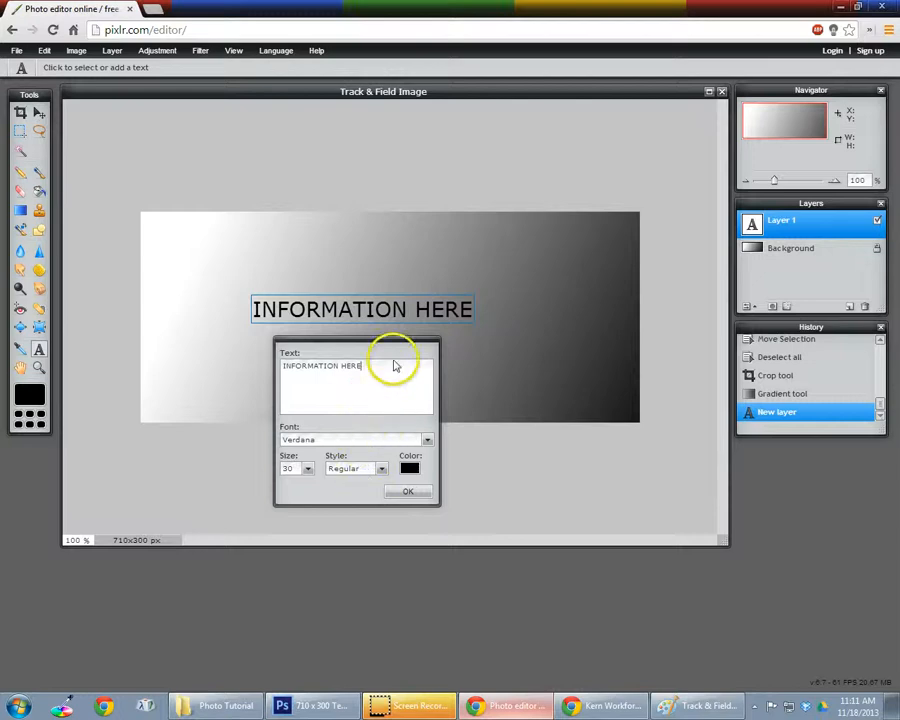
pyautogui.click(297, 364)
pyautogui.moveTo(297, 364); pyautogui.dragTo(264, 363)
# Step: Set the INFORMATION HERE text to A.D. MONO at size 65 and move it slightly up and left on the gradient
pyautogui.click(308, 470)
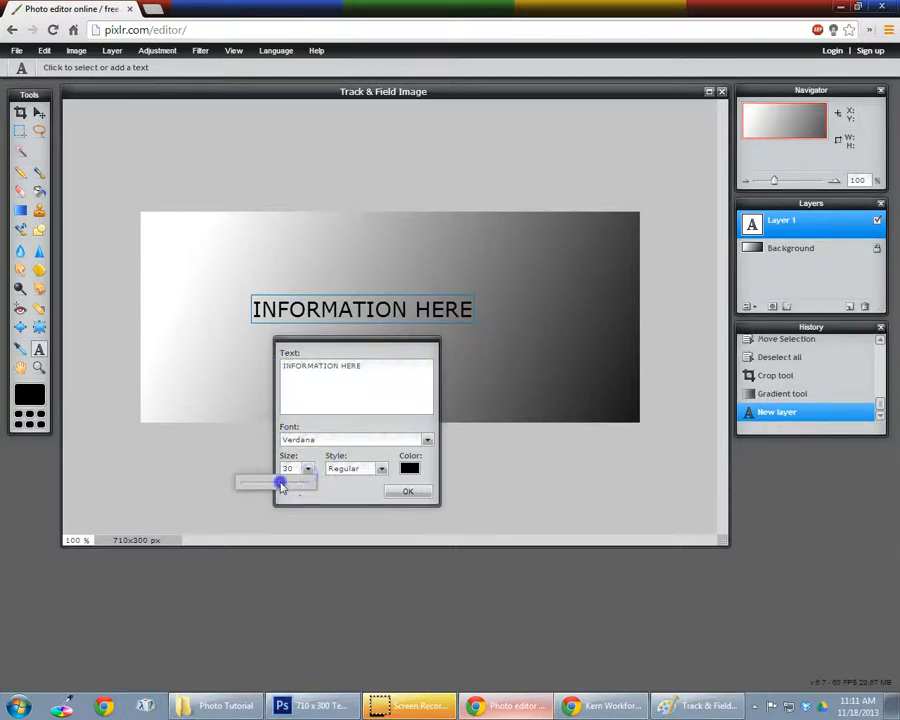
pyautogui.moveTo(281, 485); pyautogui.dragTo(353, 483)
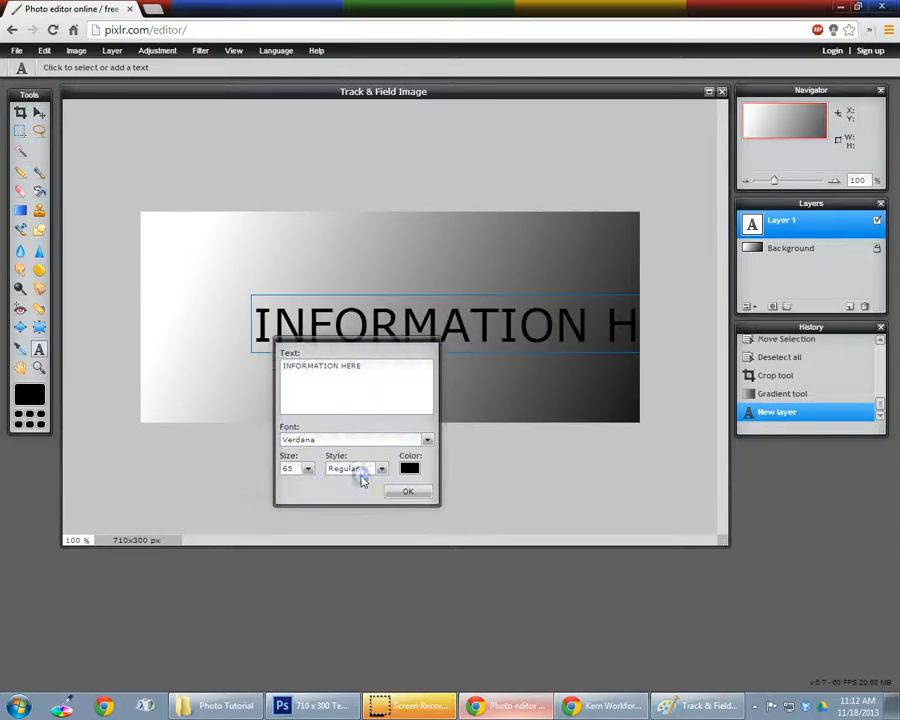
pyautogui.click(355, 447)
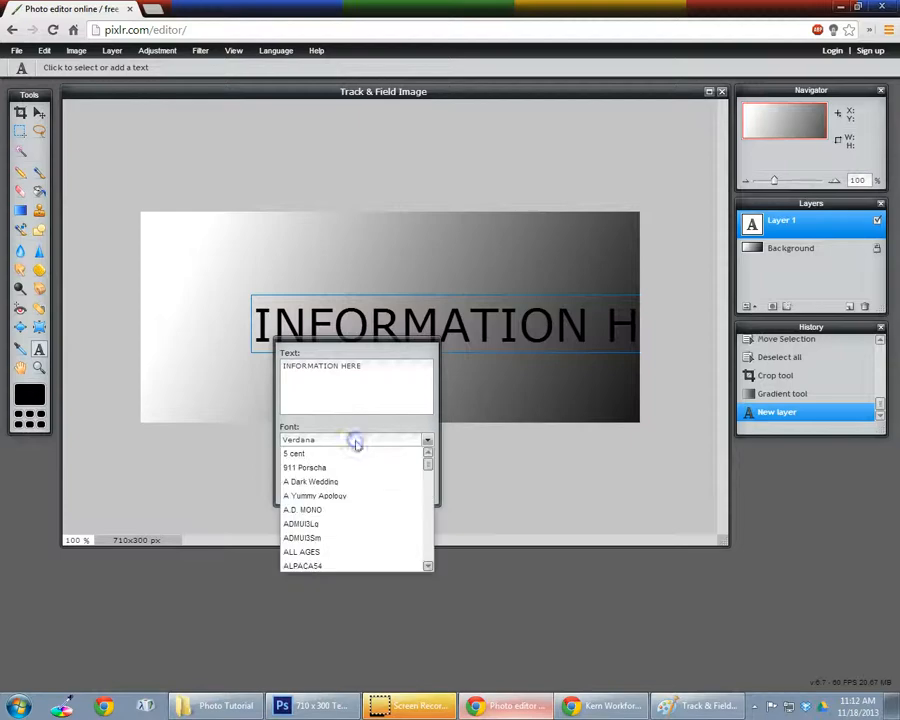
pyautogui.click(342, 511)
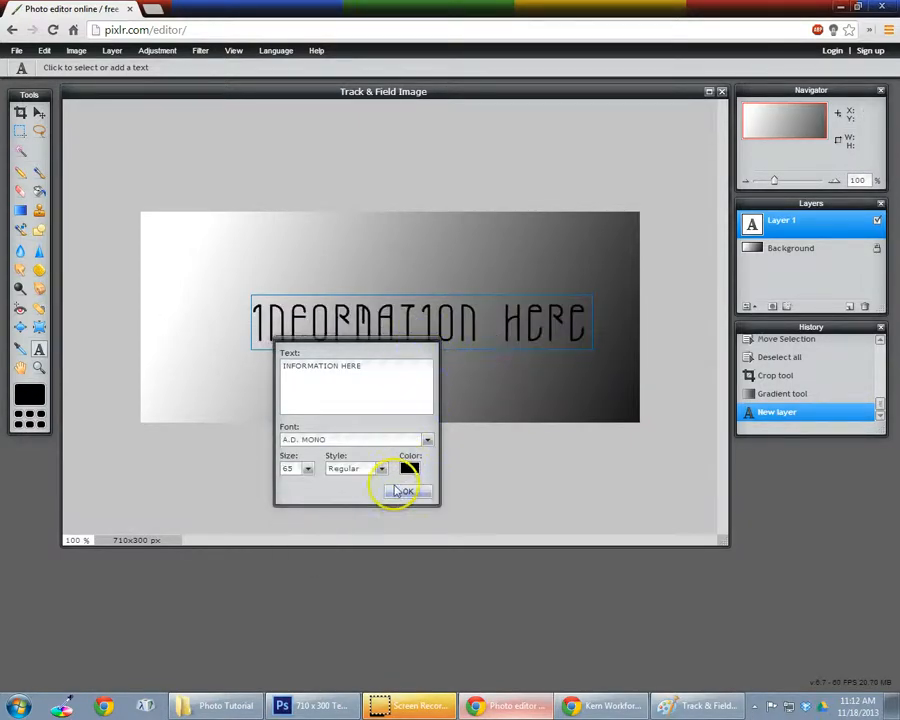
pyautogui.click(405, 491)
pyautogui.click(39, 113)
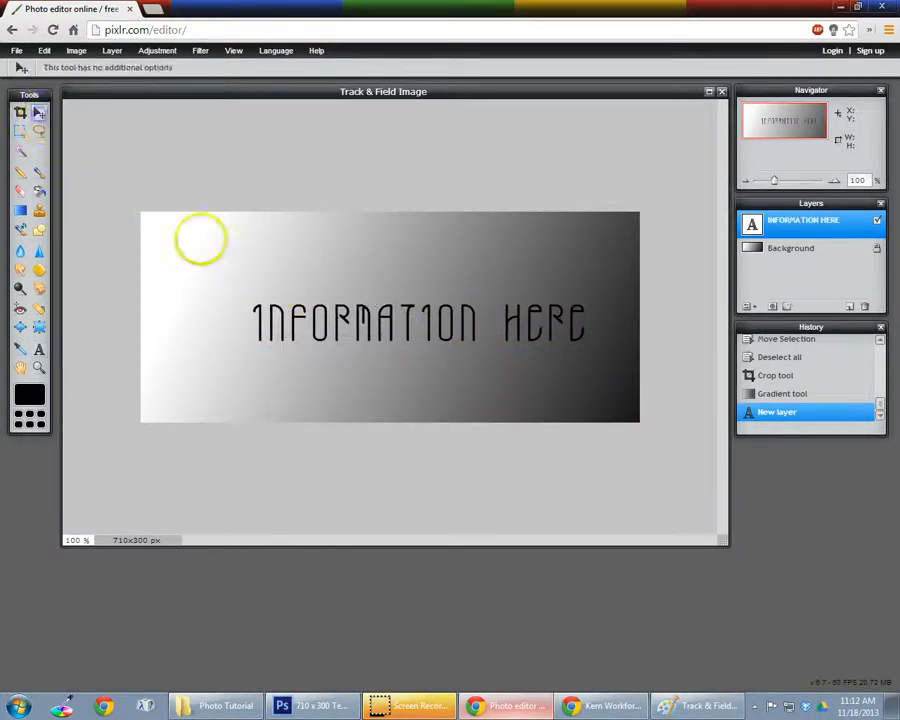
pyautogui.moveTo(293, 330); pyautogui.dragTo(240, 300)
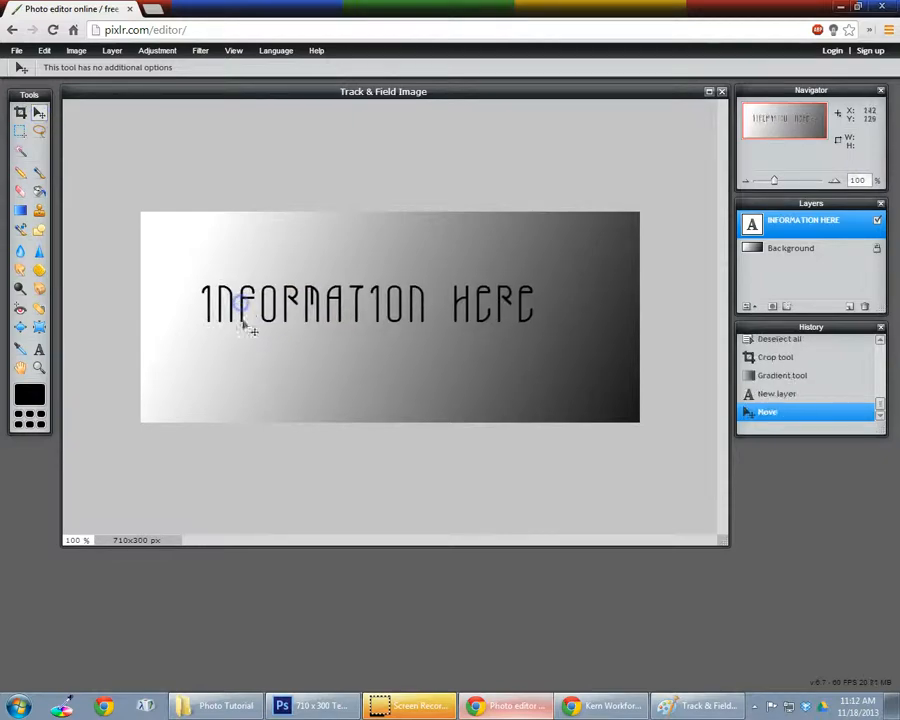
# Step: Open a new browser tab, and return to the TITLE HERE banner in Photoshop
pyautogui.hotkey('ctrl', 't')
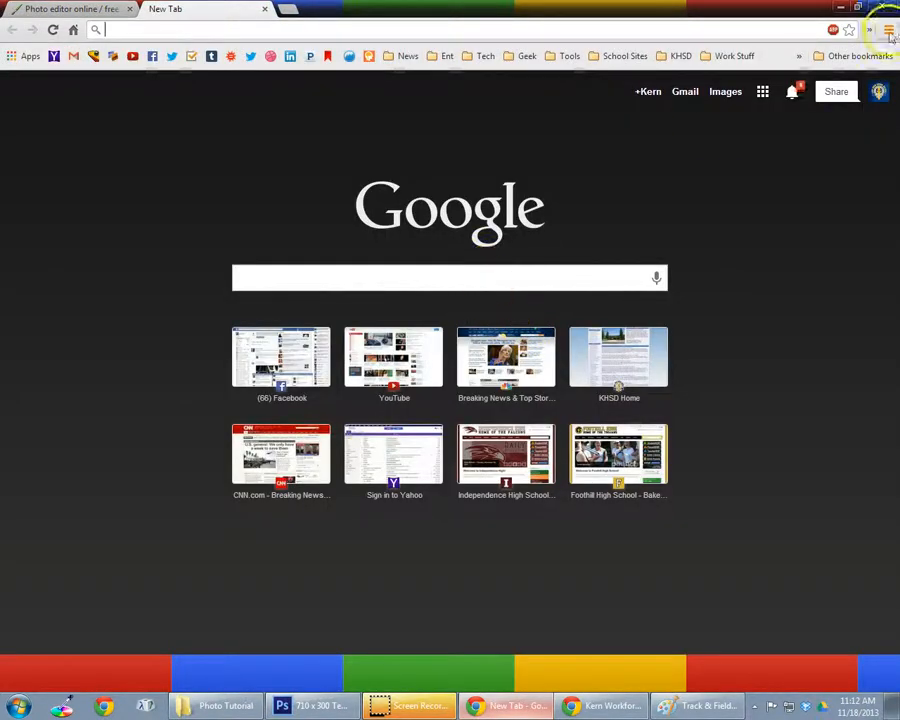
pyautogui.click(845, 8)
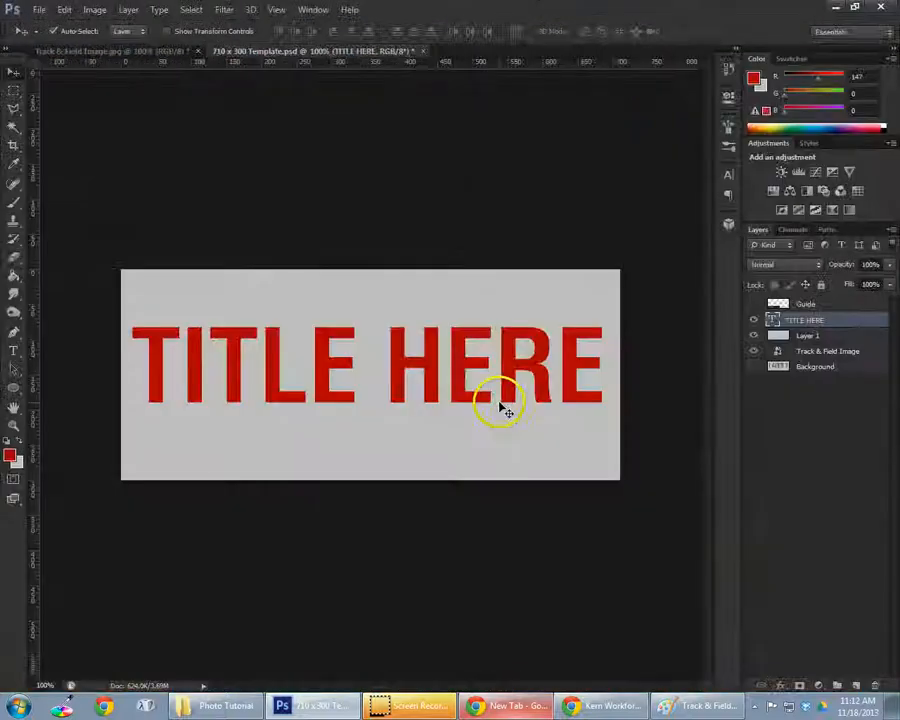